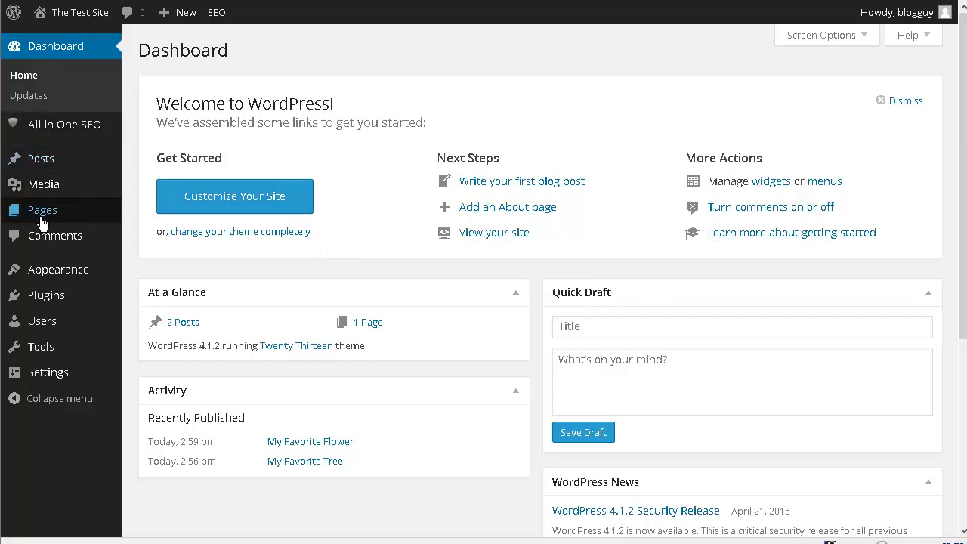
- Retitle My Home Page as "All About Plants and Trees", enter "This site is all about plants and trees" with the daisy photo, and update it
mouse_move(42, 223)
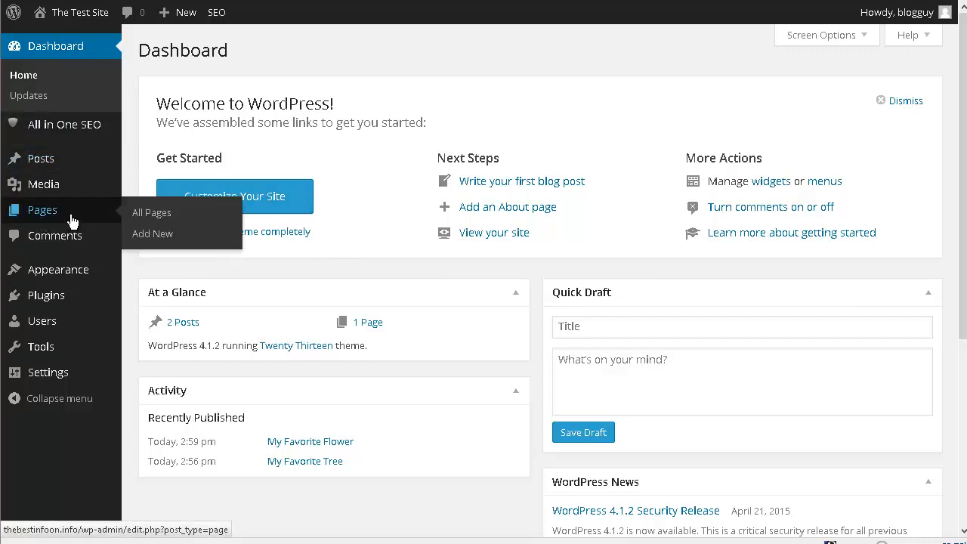
click(163, 219)
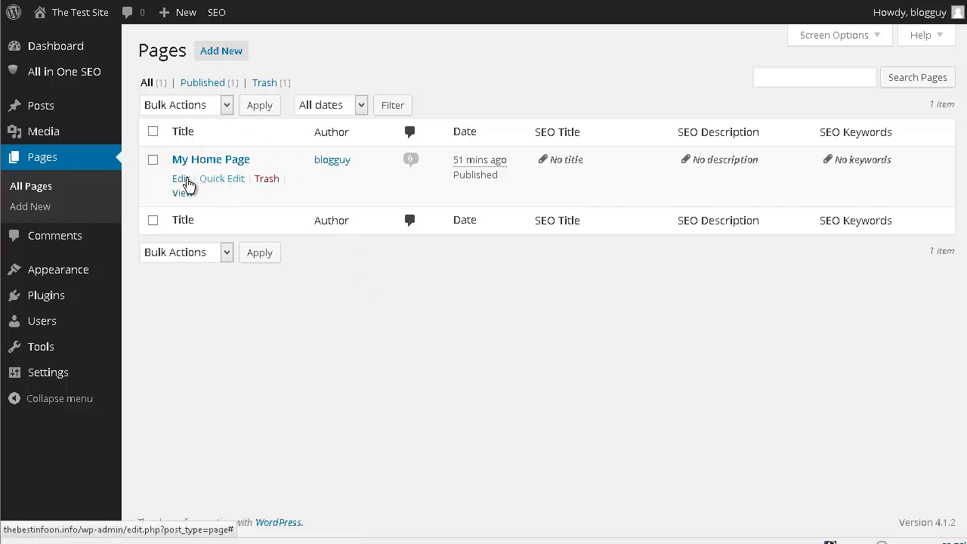
click(186, 180)
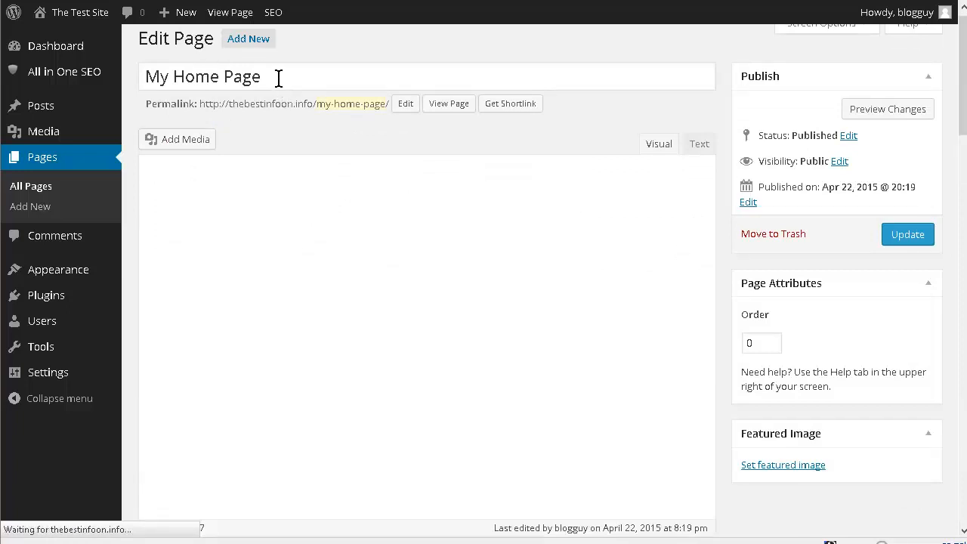
click(910, 250)
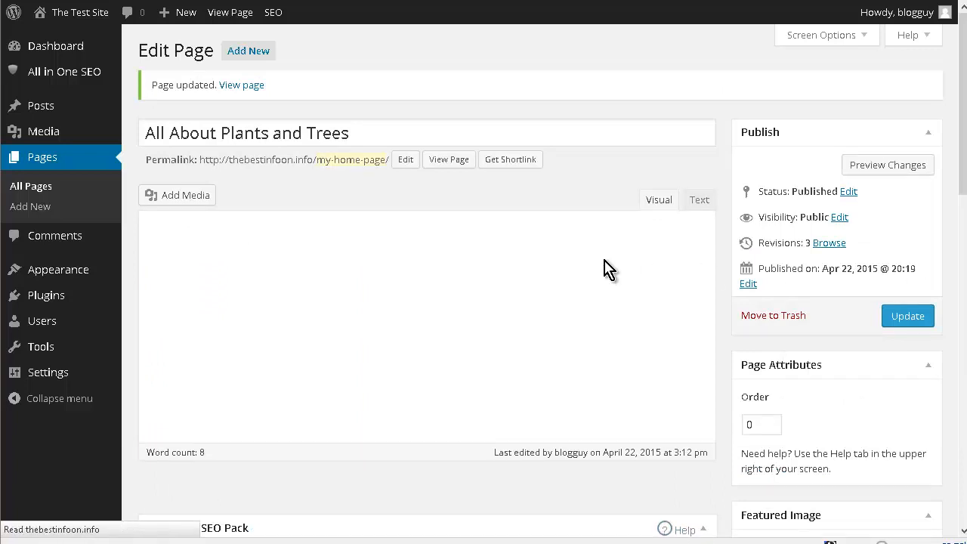
scroll(515, 236, down, 1)
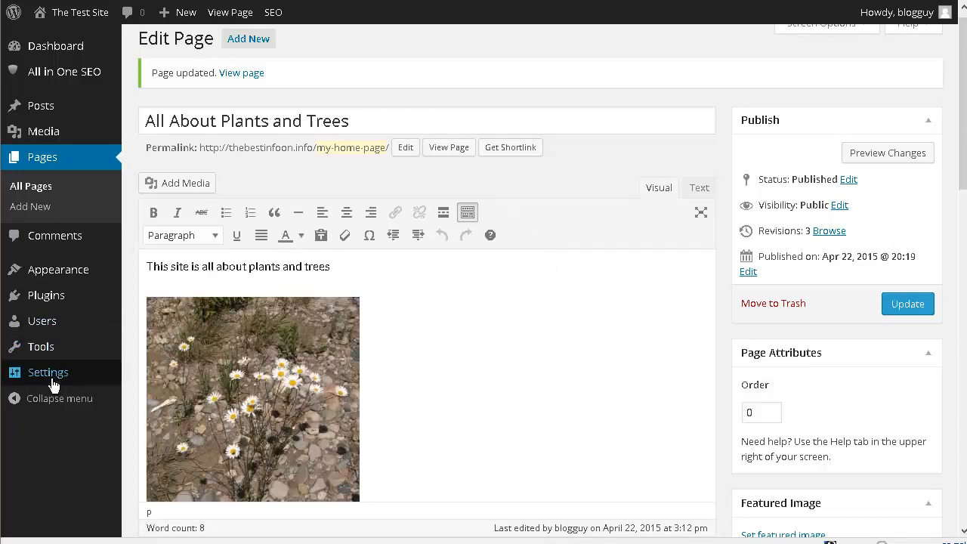
- Set the site's front page to the static page "All About Plants and Trees" in the reading settings and save
mouse_move(54, 380)
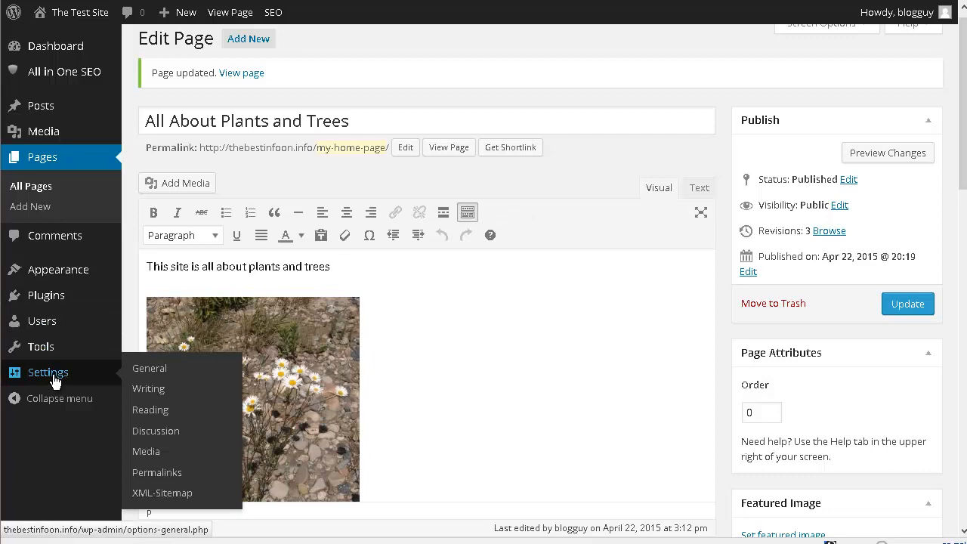
click(151, 410)
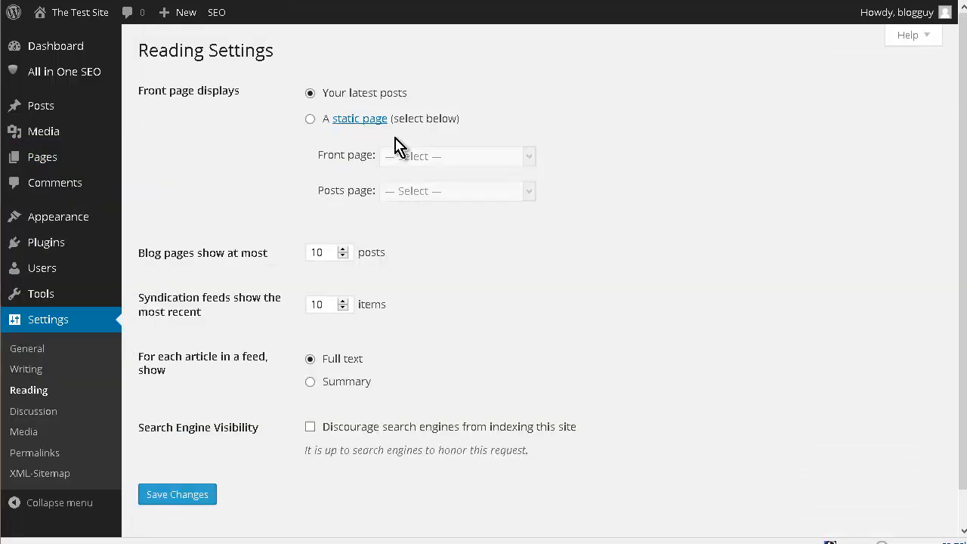
click(309, 121)
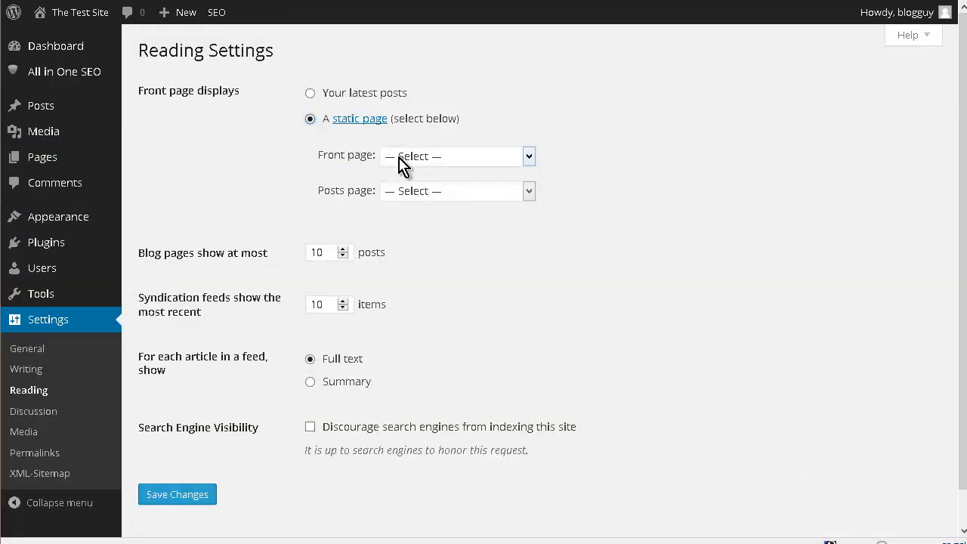
click(441, 157)
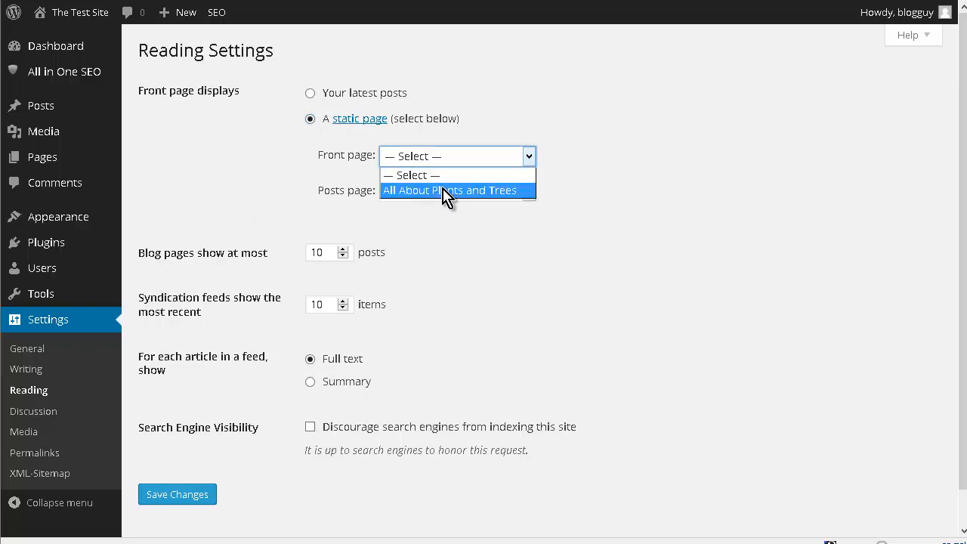
click(445, 192)
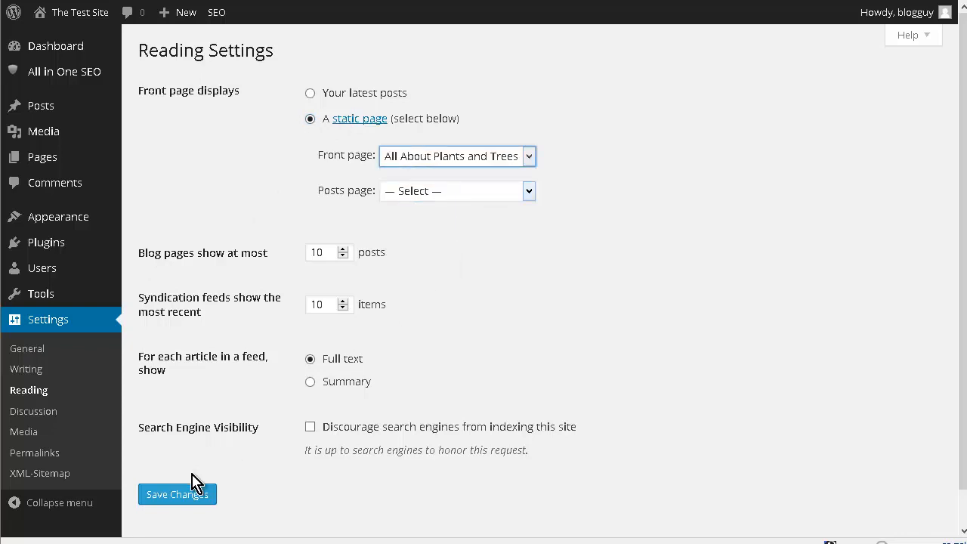
click(194, 500)
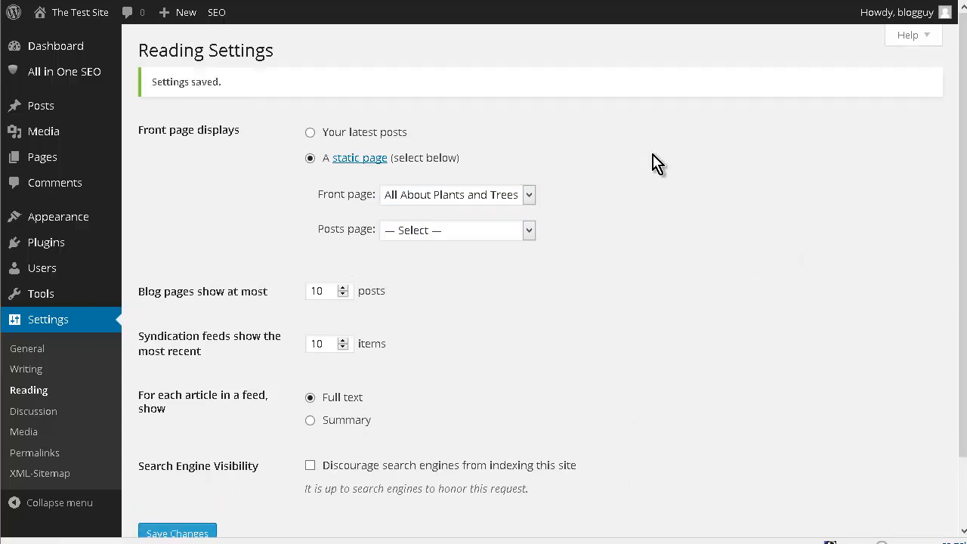
- Visit the live site and examine the home page content and the recent posts, archives and categories in the sidebar
mouse_move(65, 12)
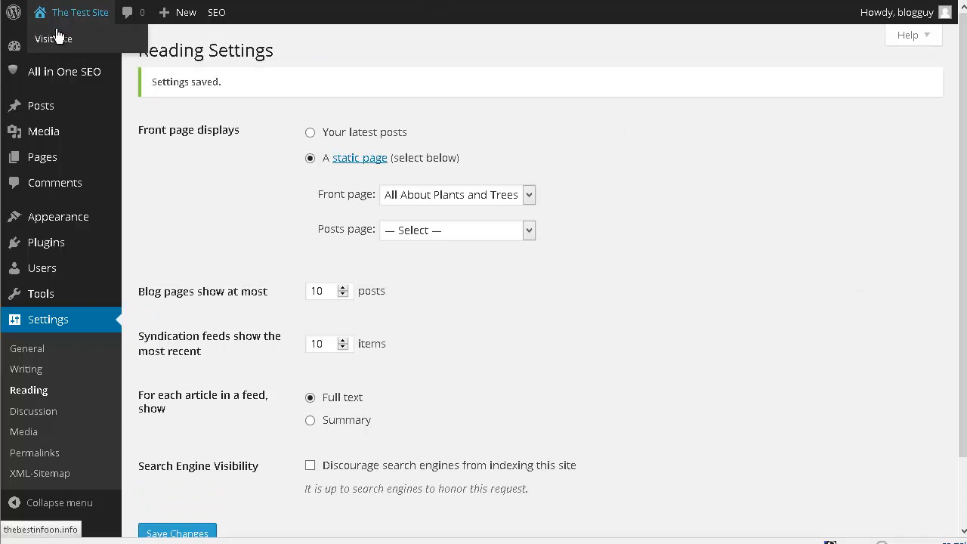
click(77, 54)
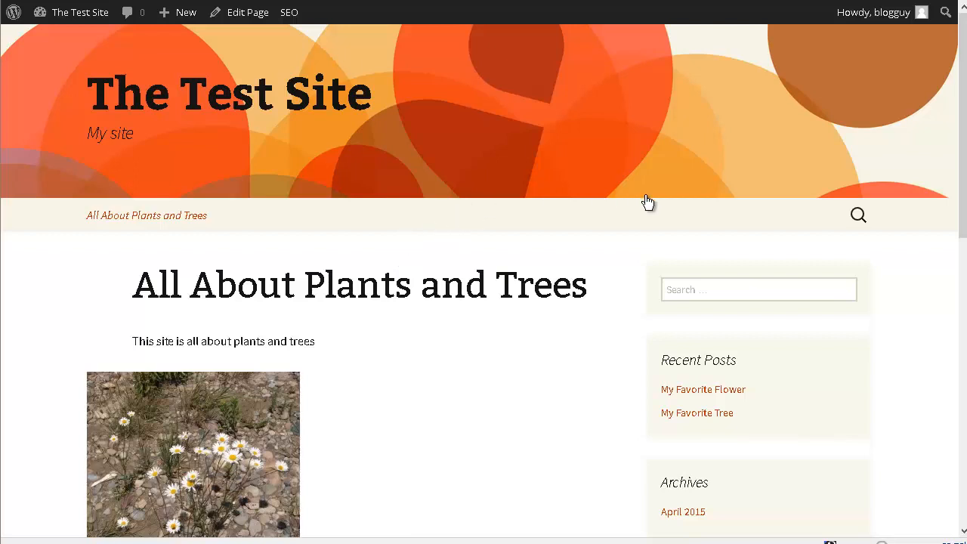
scroll(644, 204, down, 2)
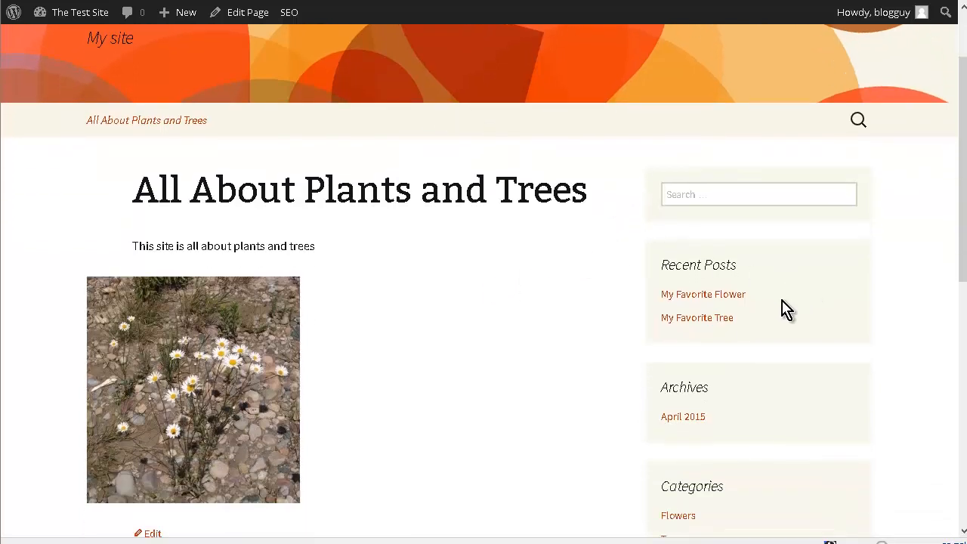
scroll(473, 246, down, 1)
scroll(473, 245, down, 2)
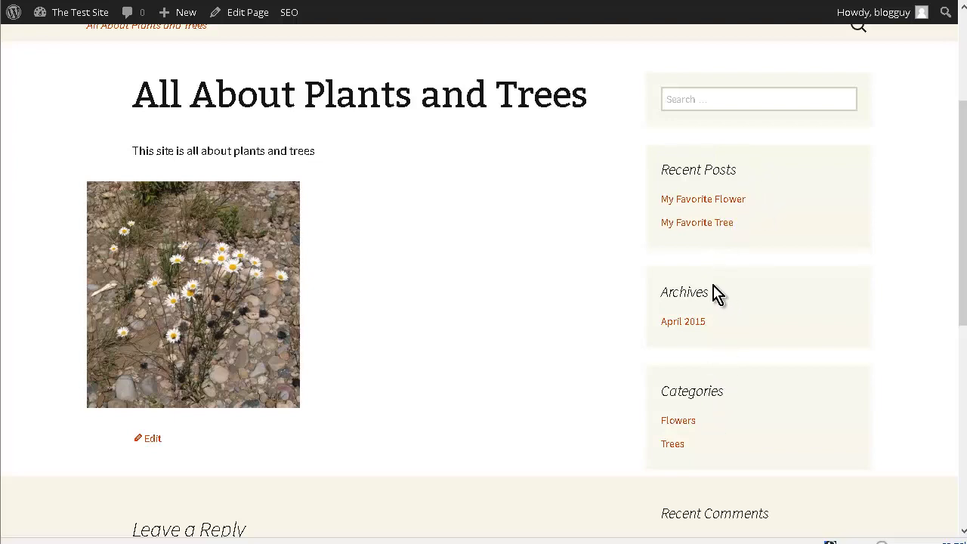
scroll(410, 273, up, 3)
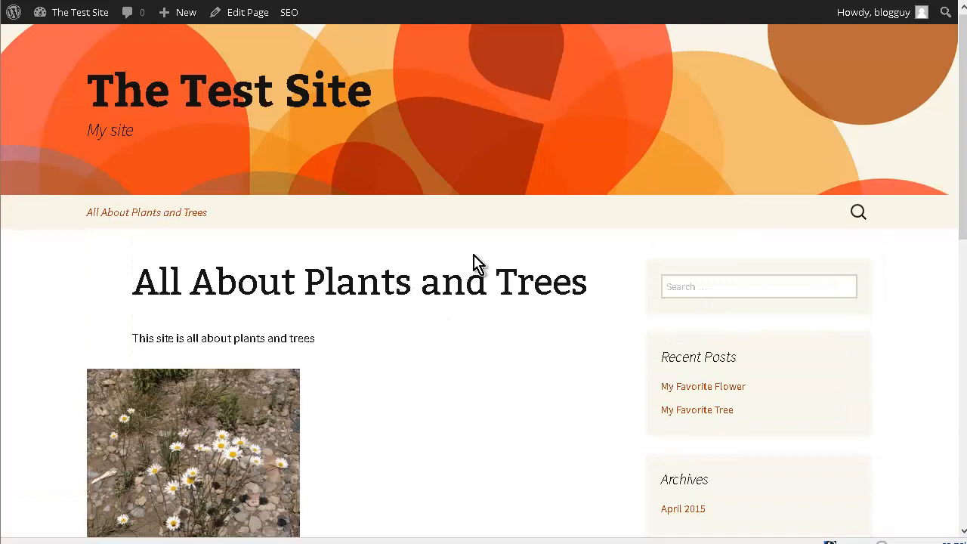
scroll(477, 263, down, 2)
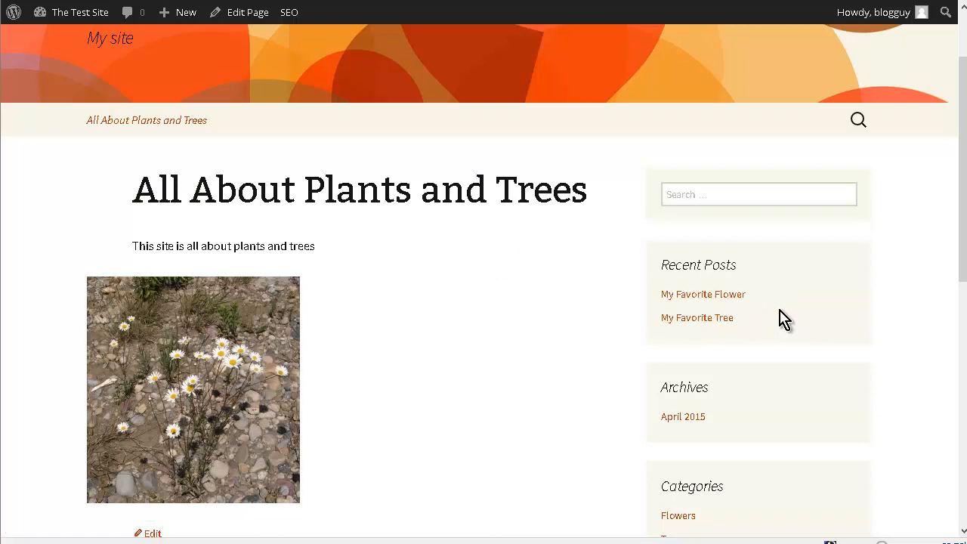
scroll(714, 281, up, 2)
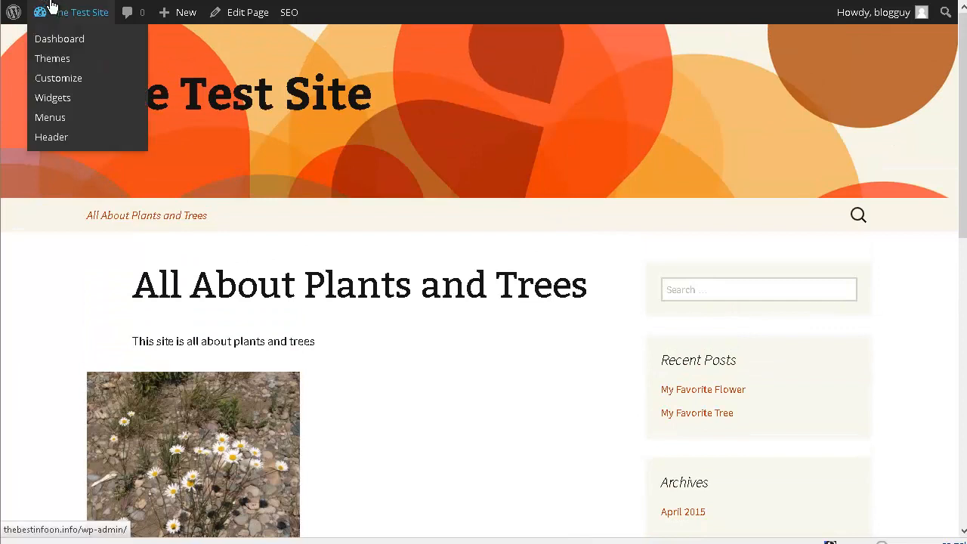
- Add a new page titled "Shade Trees, Flowering Trees, And Evergreen Trees For Landscape Specimen Growing" and fill it with the shade trees article
mouse_move(51, 23)
click(54, 43)
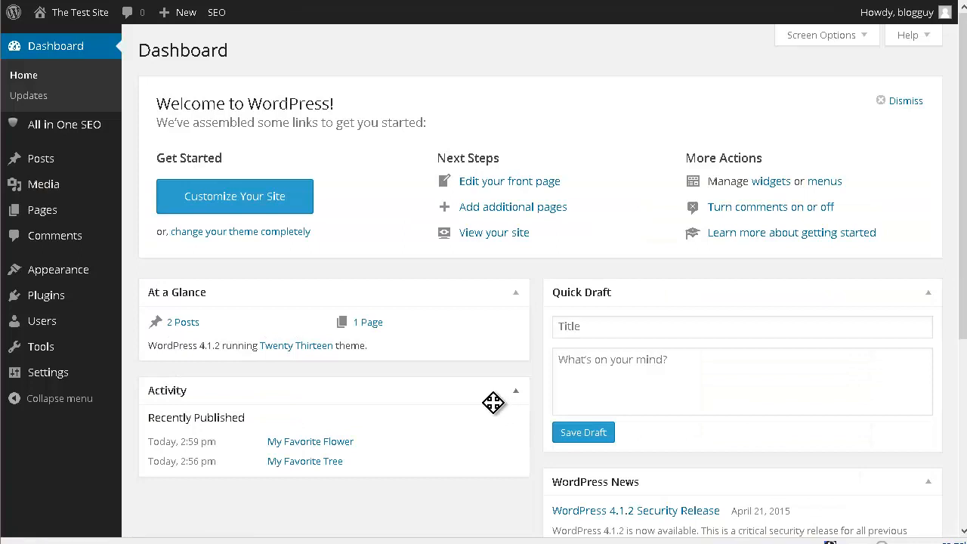
mouse_move(38, 217)
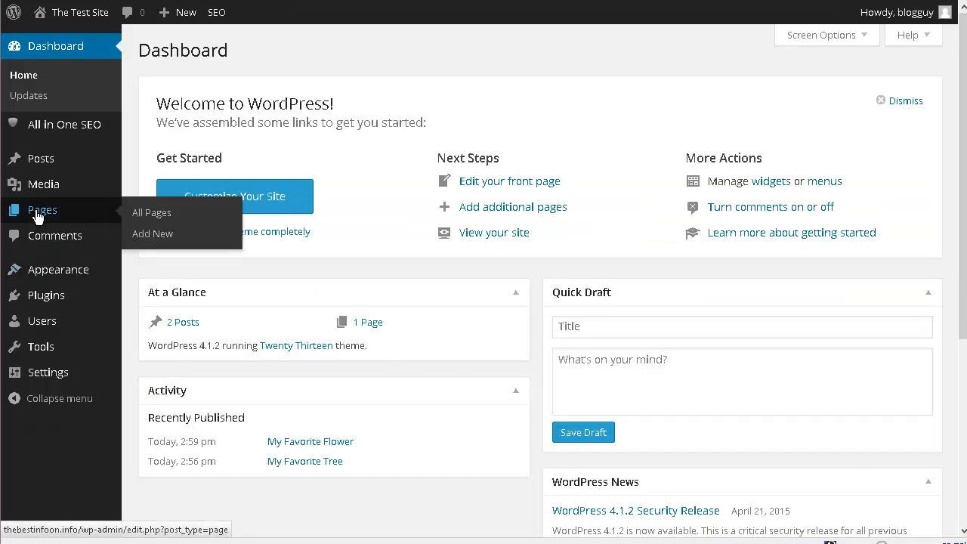
click(154, 235)
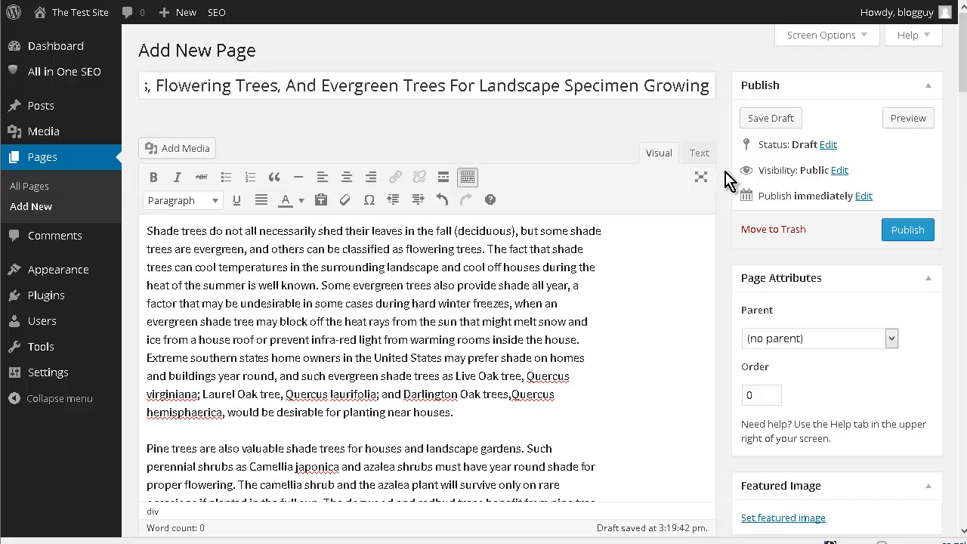
- Review the shade trees page's article text, discussion options and SEO fields, and publish the page
scroll(730, 181, down, 3)
scroll(737, 185, down, 3)
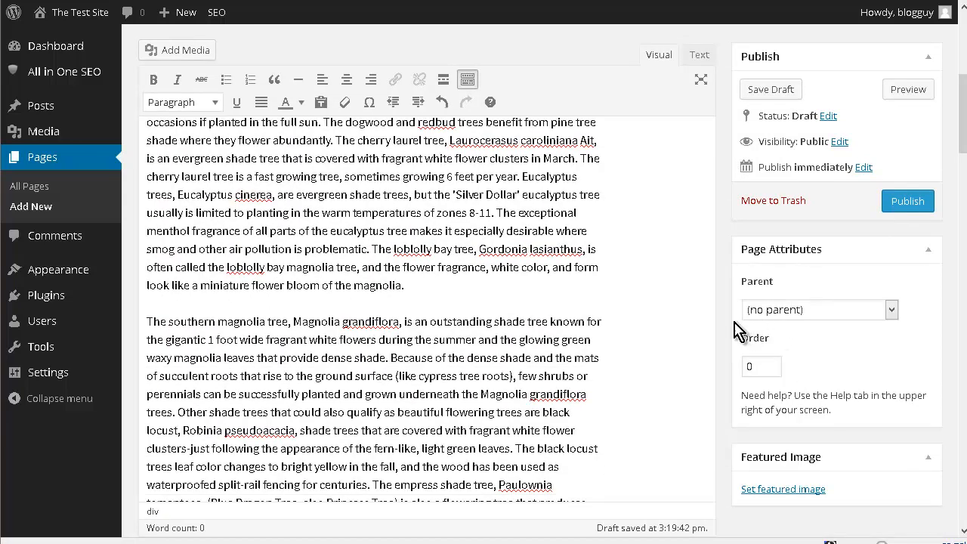
scroll(725, 249, down, 2)
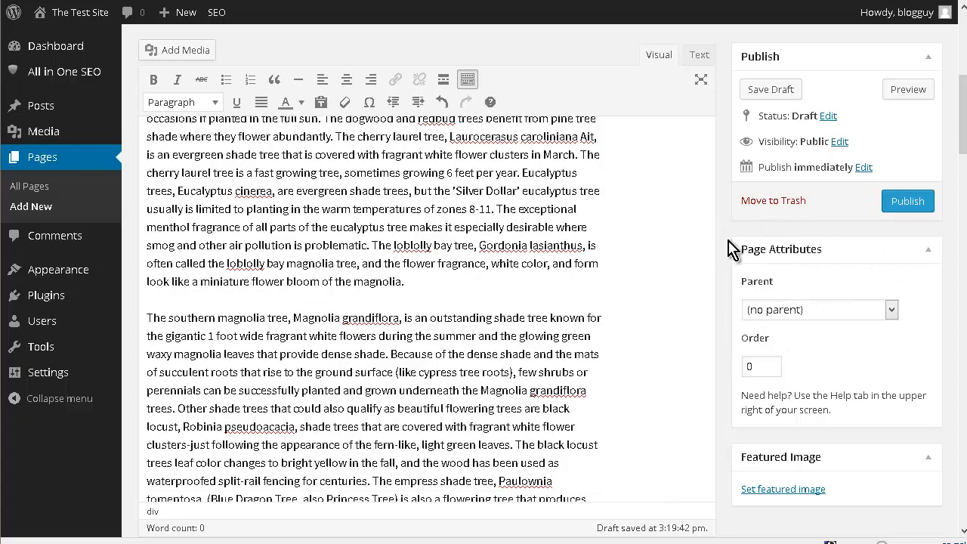
scroll(728, 251, down, 7)
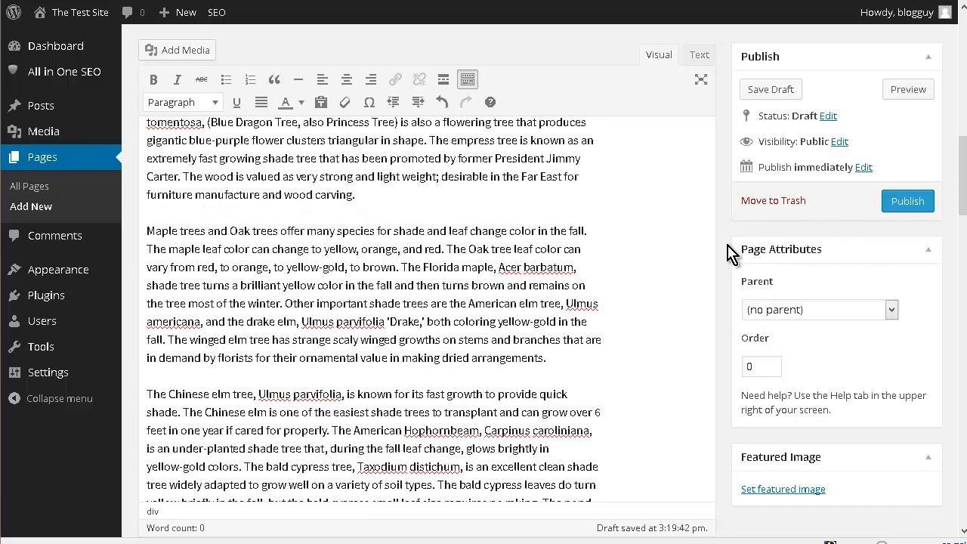
scroll(709, 257, down, 15)
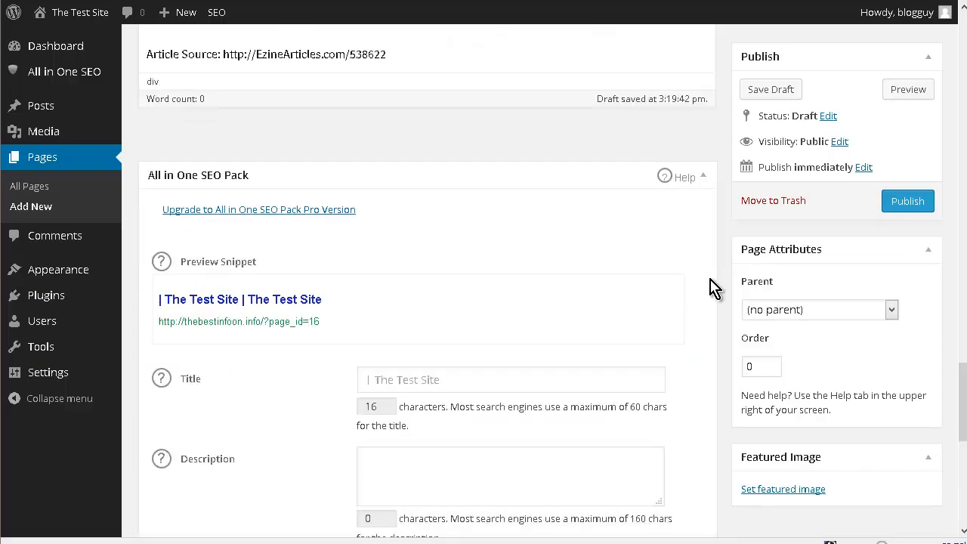
scroll(709, 286, down, 10)
scroll(419, 196, up, 4)
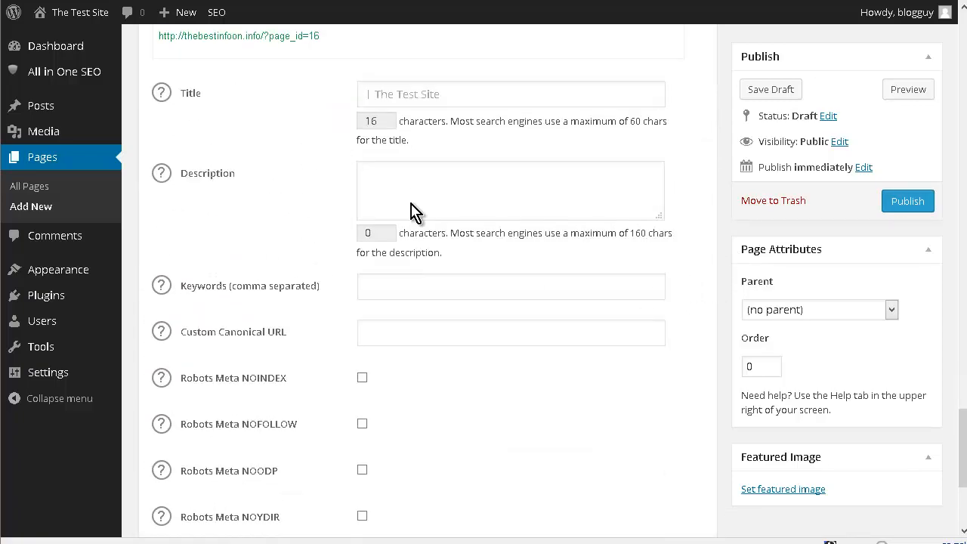
scroll(413, 211, up, 1)
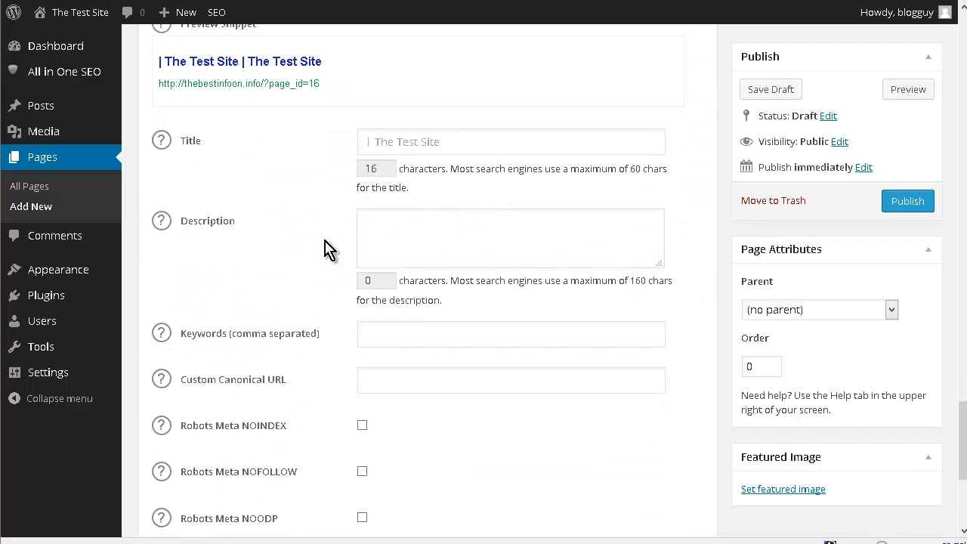
scroll(324, 248, down, 6)
scroll(531, 204, up, 13)
scroll(531, 204, up, 1)
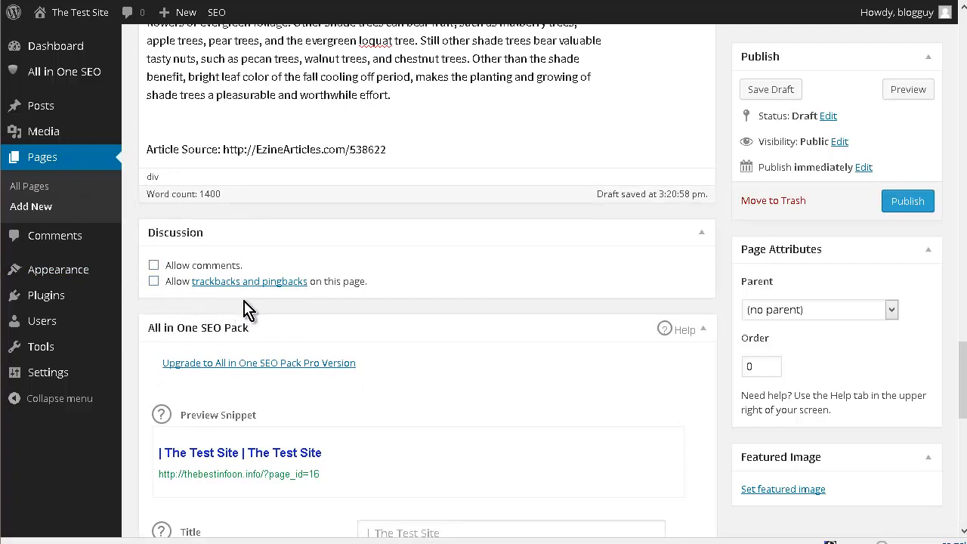
click(921, 202)
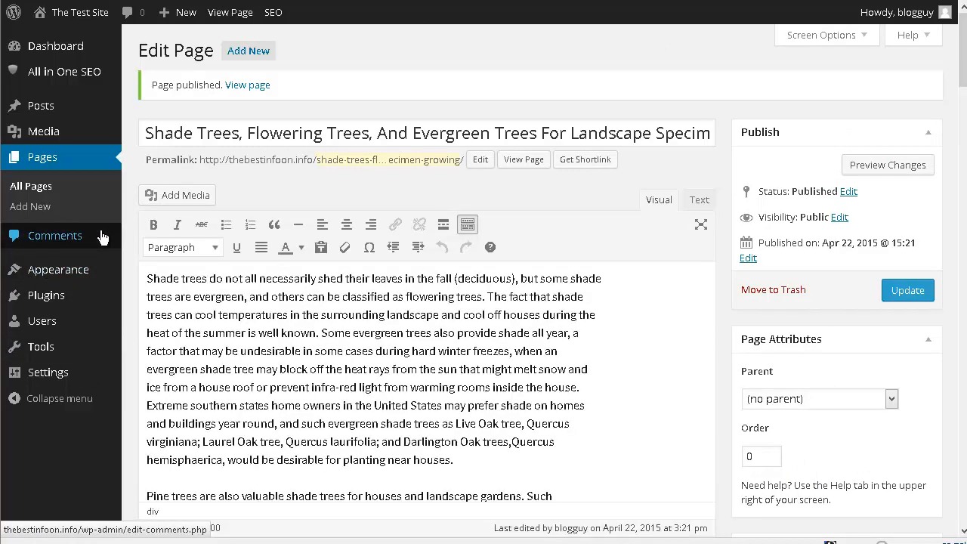
- Add a page titled "Getting To Know What Flowers Are Seasonal And What Are Not" containing the seasonal flowers article, and publish it
click(40, 208)
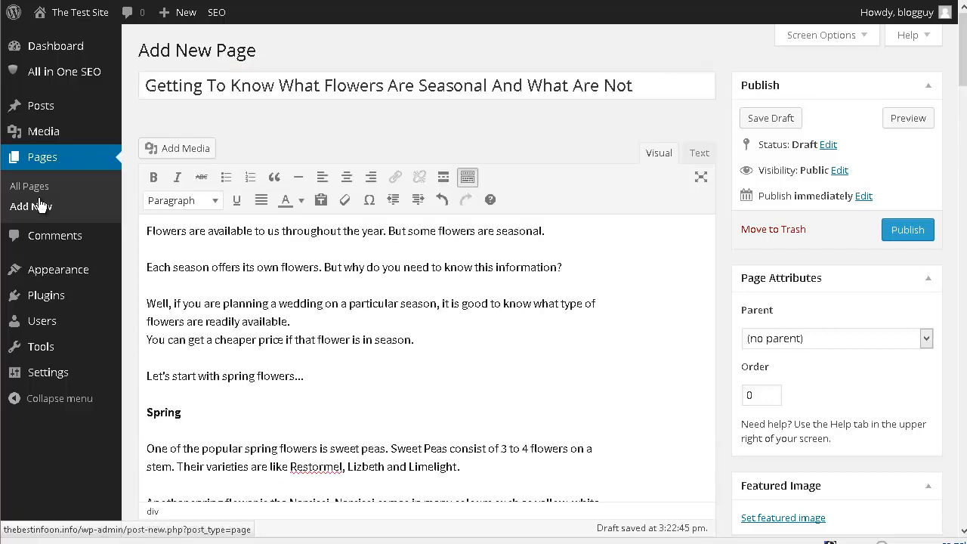
scroll(42, 206, down, 10)
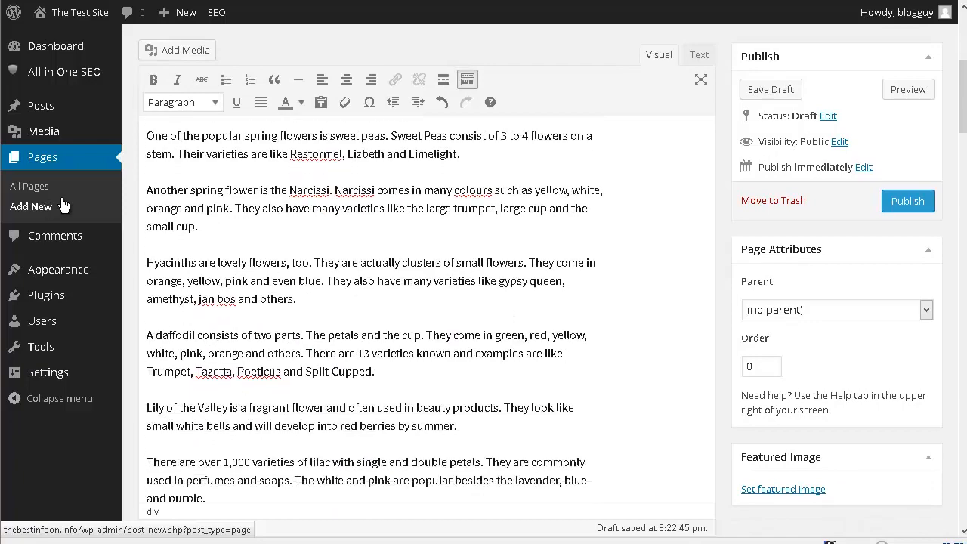
scroll(63, 209, down, 15)
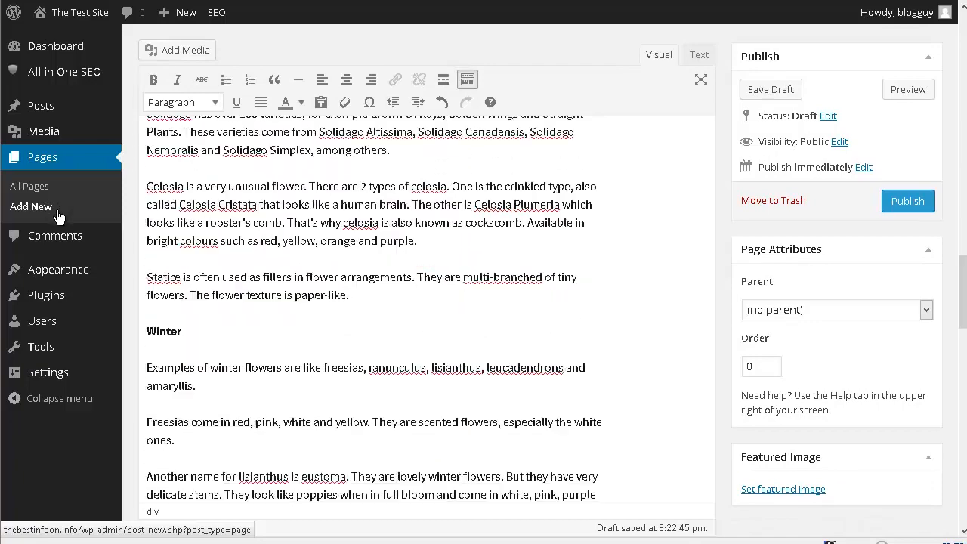
scroll(58, 218, down, 12)
scroll(30, 218, up, 7)
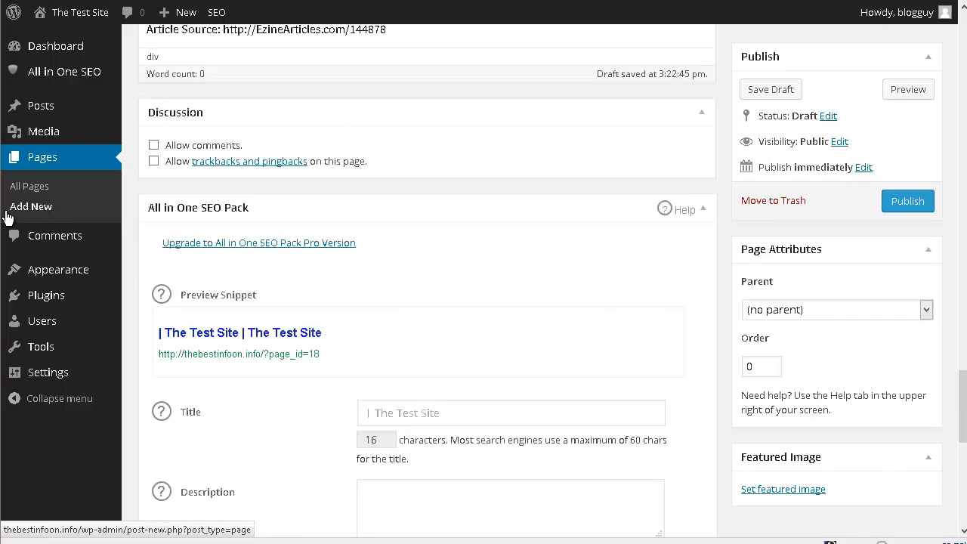
scroll(5, 218, down, 1)
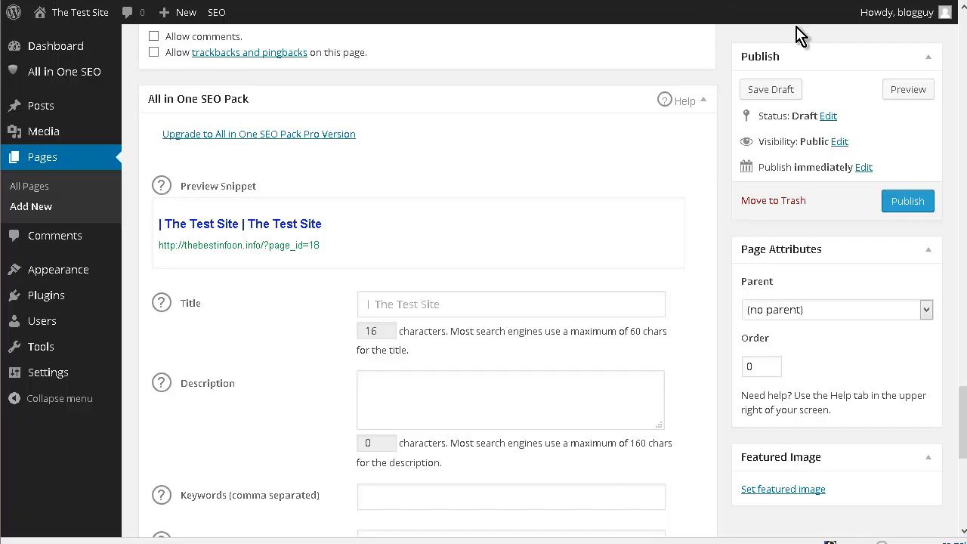
click(912, 205)
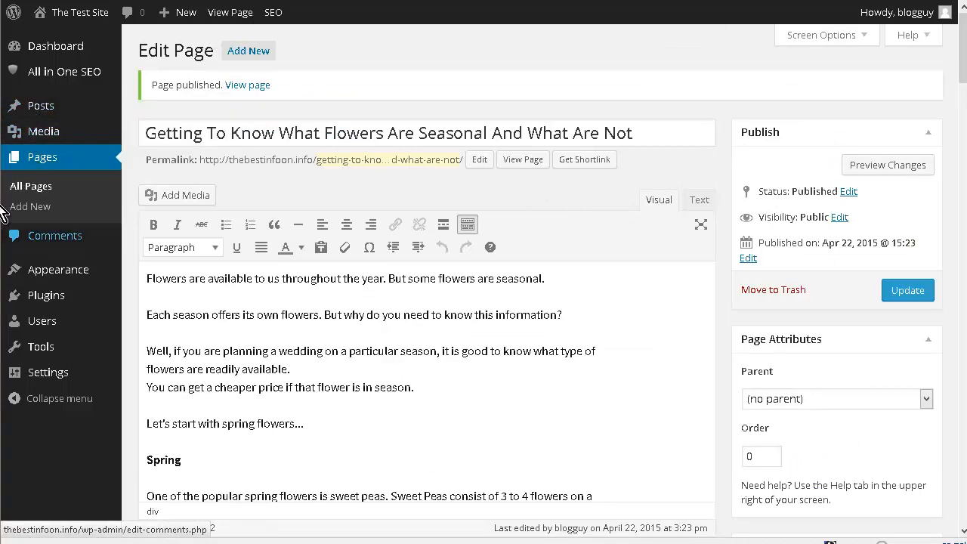
- Remove the Recent Posts, Archives, Categories, Recent Comments and Tag Cloud widgets from the Secondary Widget Area
mouse_move(53, 272)
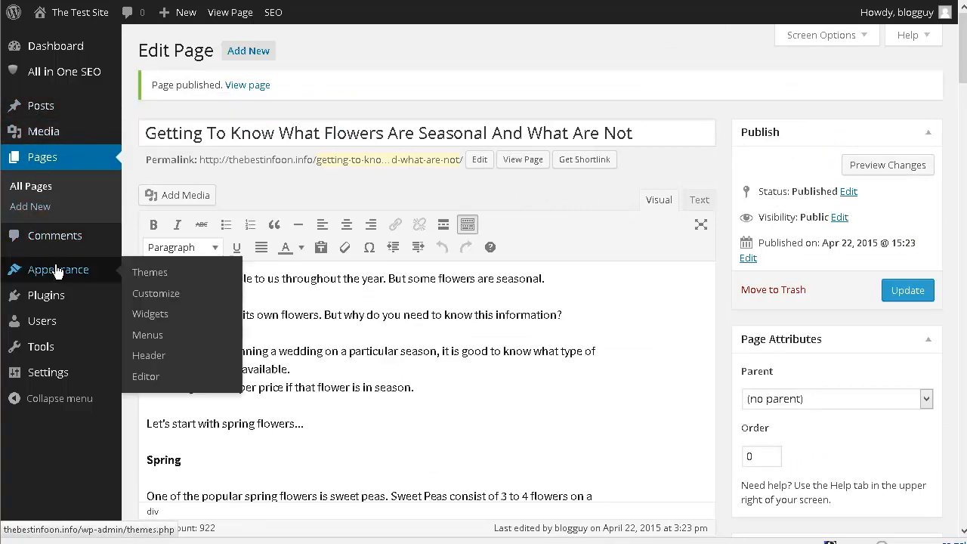
click(153, 320)
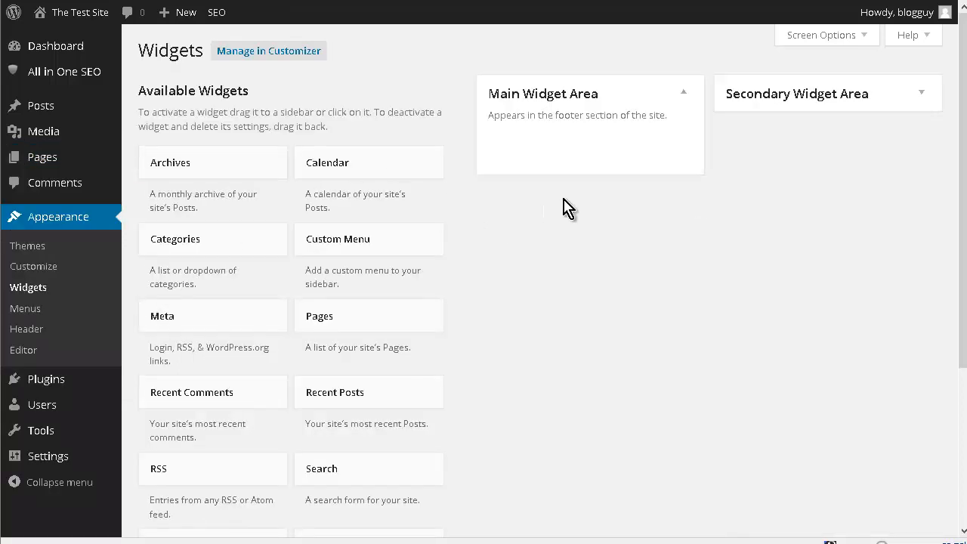
click(921, 96)
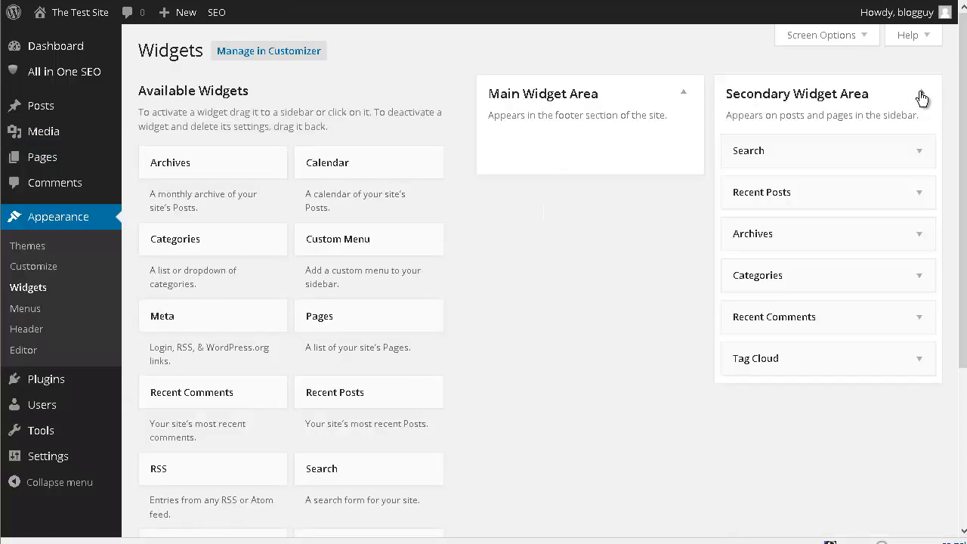
drag(805, 199, 760, 225)
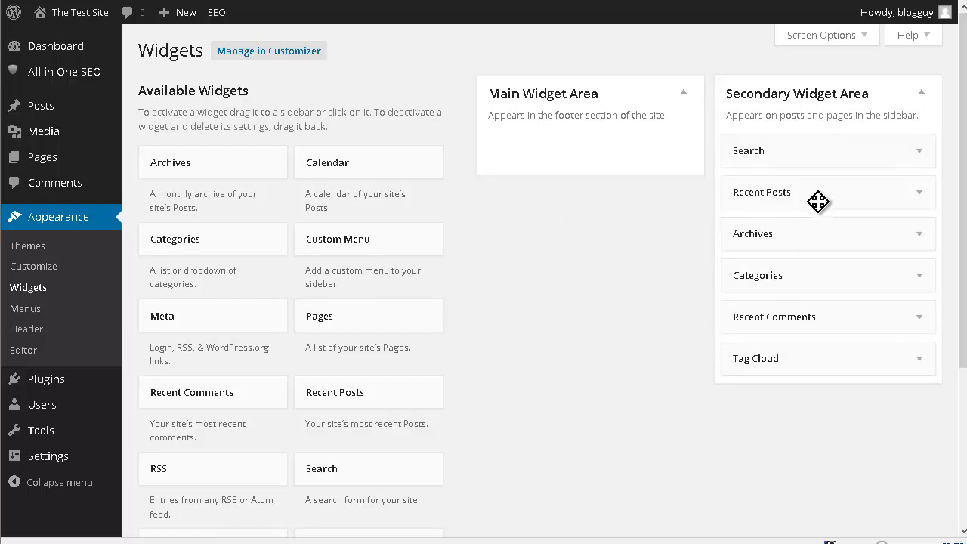
drag(757, 194, 234, 198)
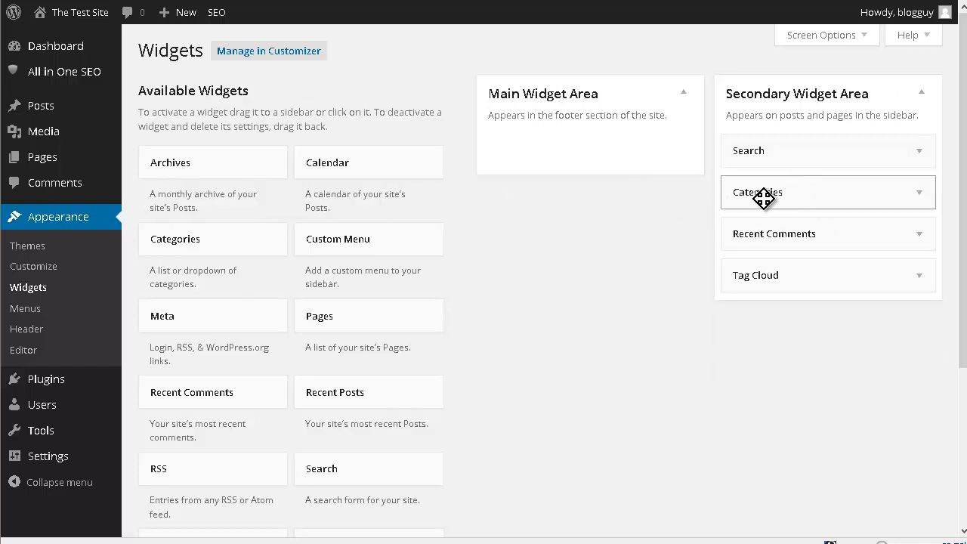
drag(762, 189, 215, 203)
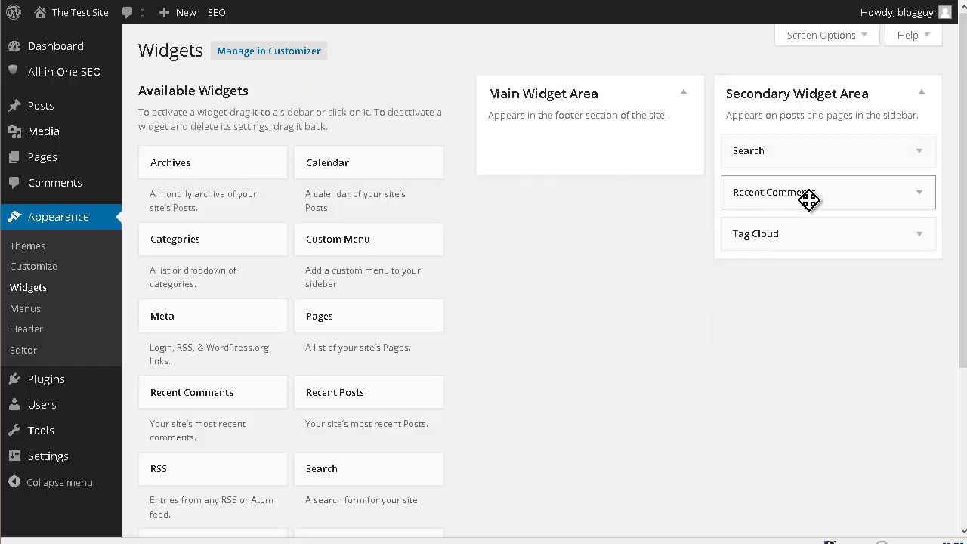
drag(807, 196, 94, 203)
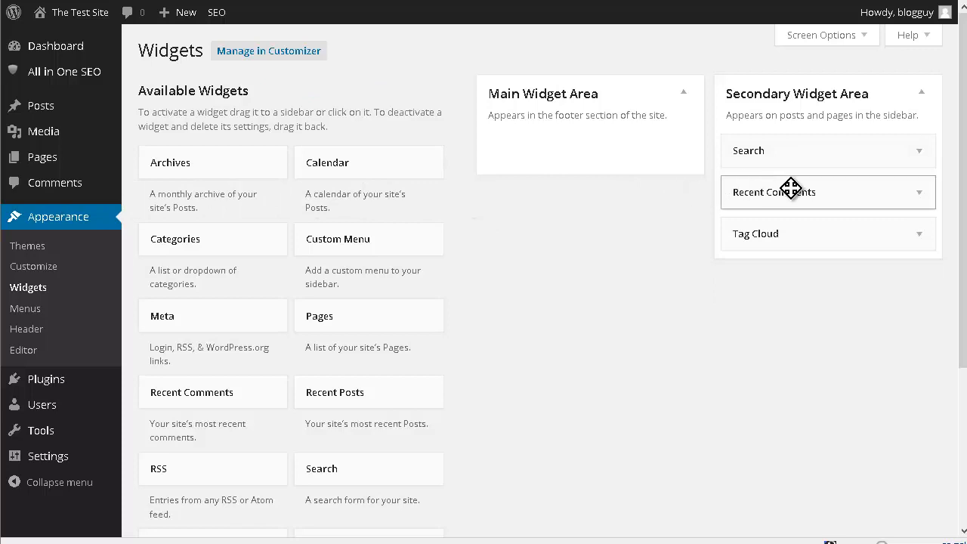
drag(796, 196, 302, 206)
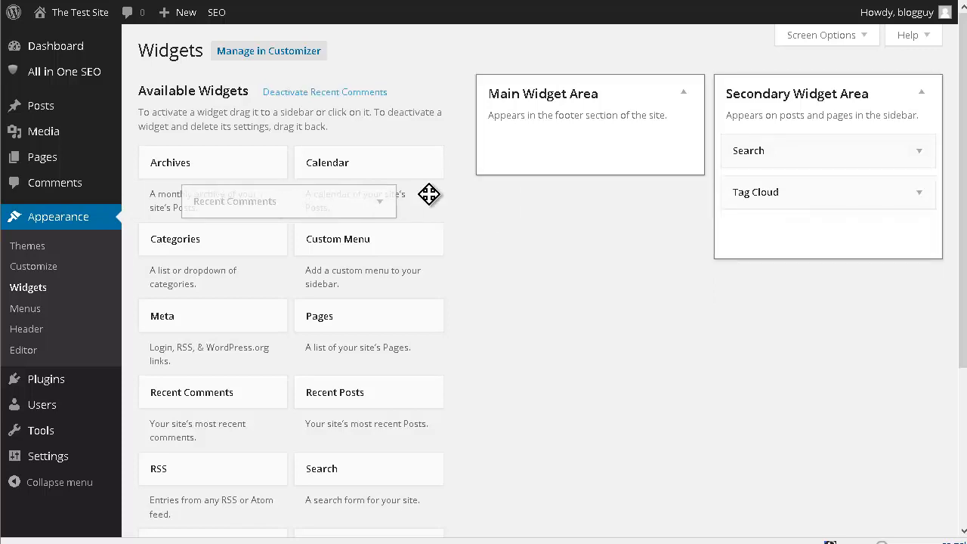
drag(744, 192, 216, 205)
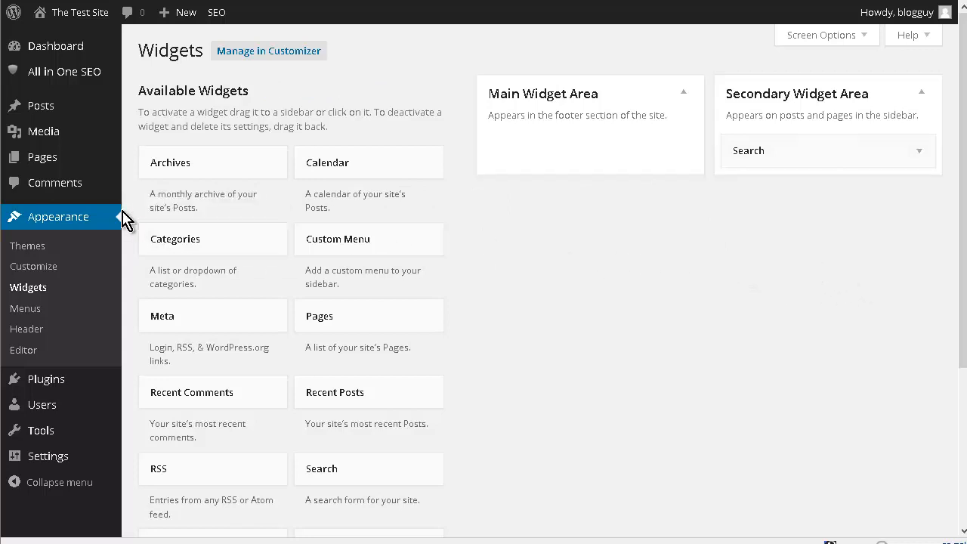
- Add a Pages widget below Search in the Secondary Widget Area, title it "Navigation", keep it sorted by page title, and save it
scroll(406, 233, down, 3)
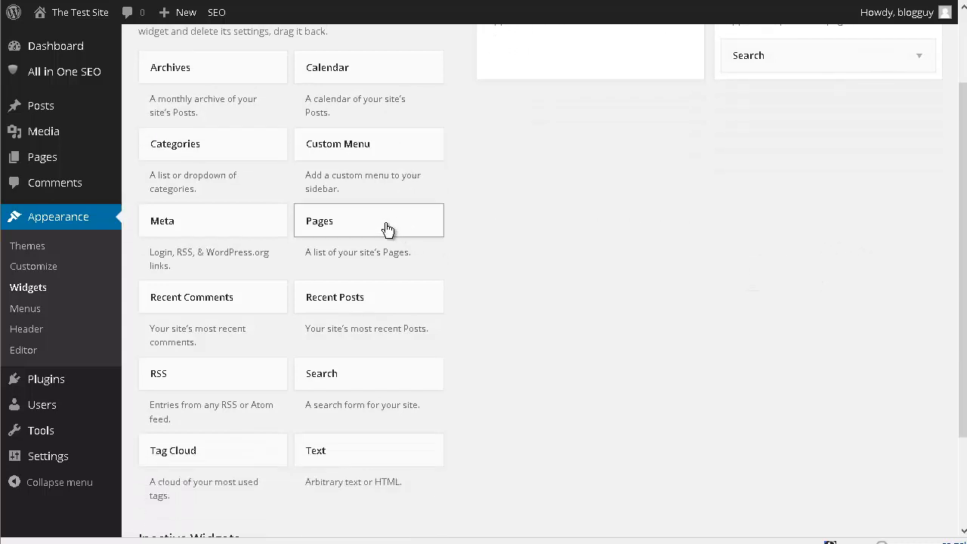
drag(556, 242, 765, 173)
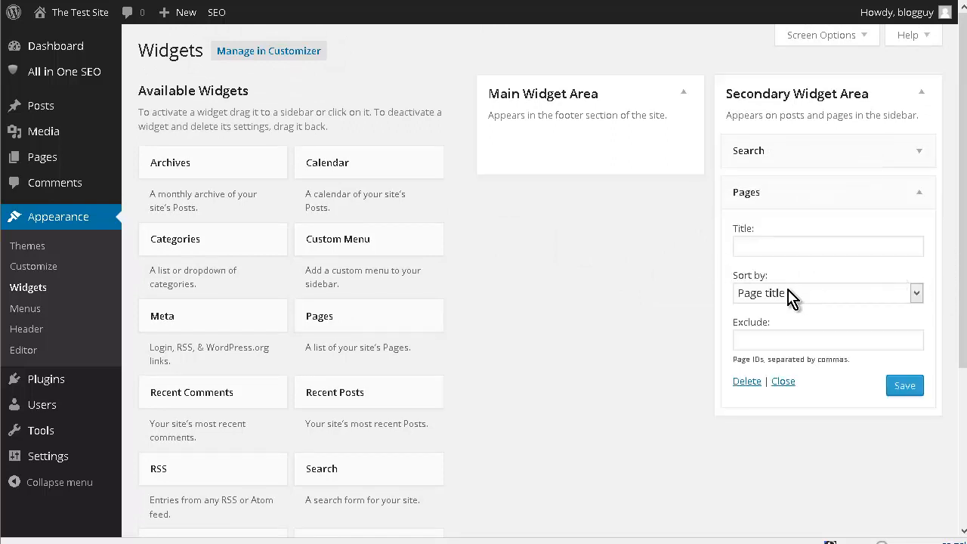
click(771, 245)
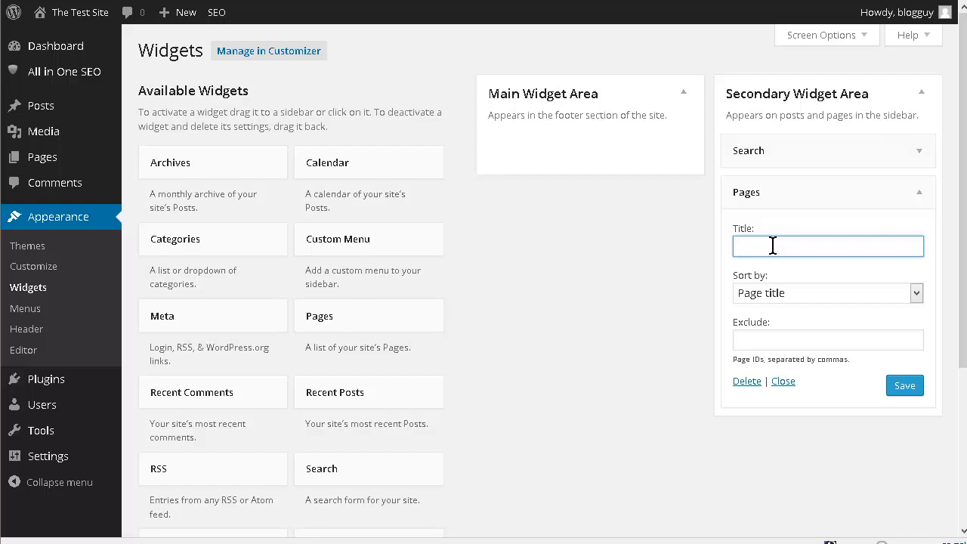
text(Navigation)
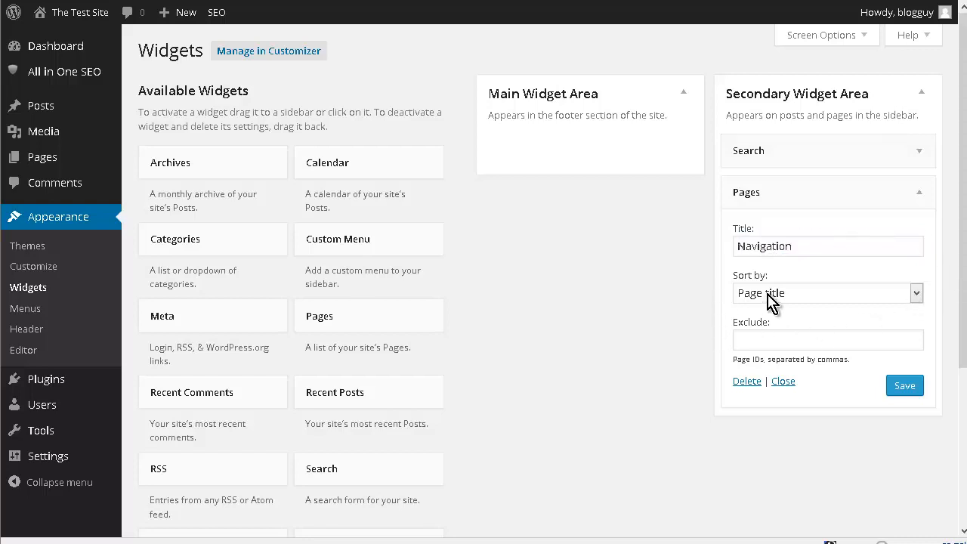
click(915, 298)
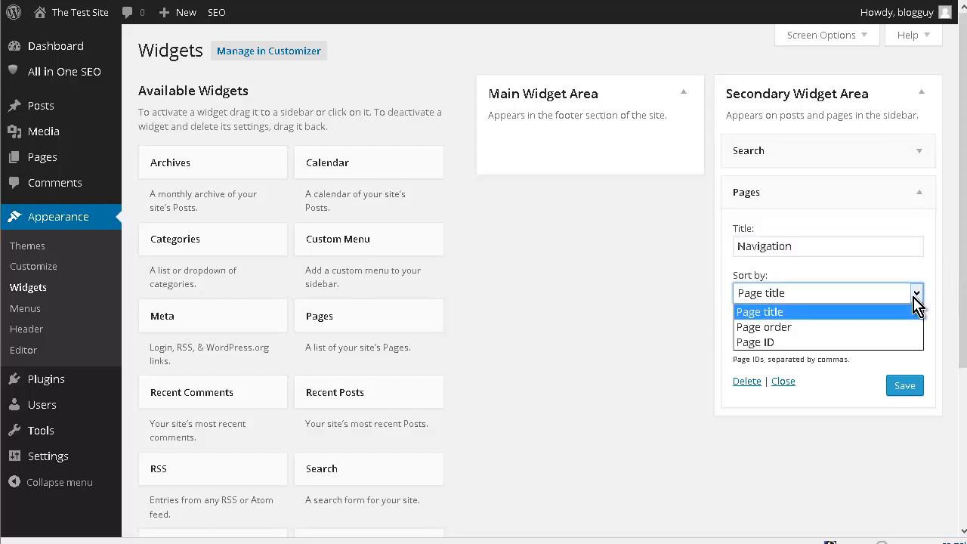
click(700, 309)
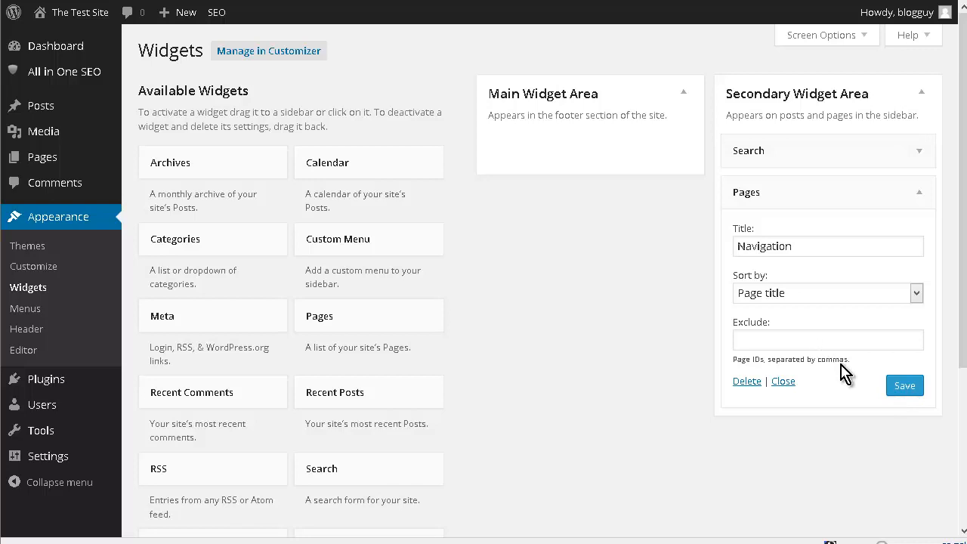
click(904, 387)
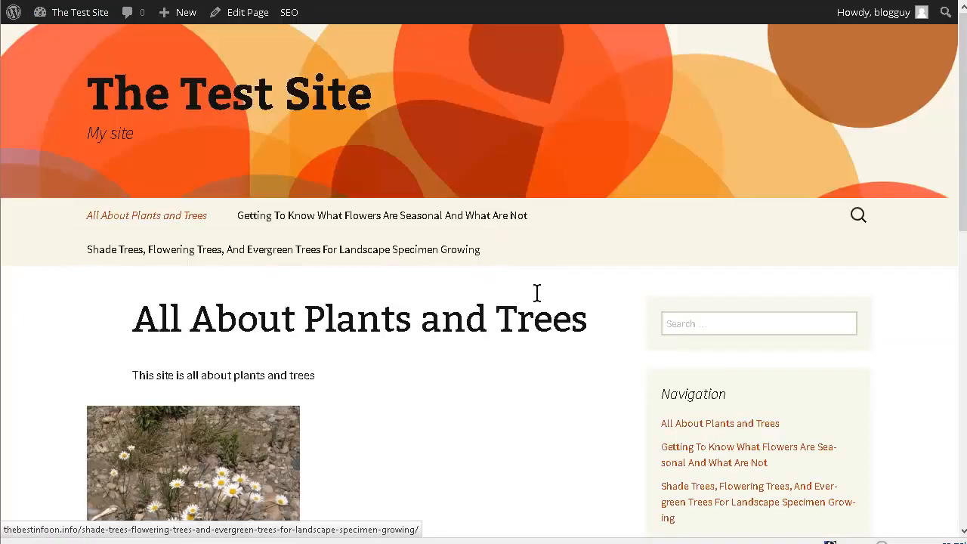
- Visit the live home page and examine its content, header menu and the Navigation list in the sidebar
scroll(656, 314, down, 4)
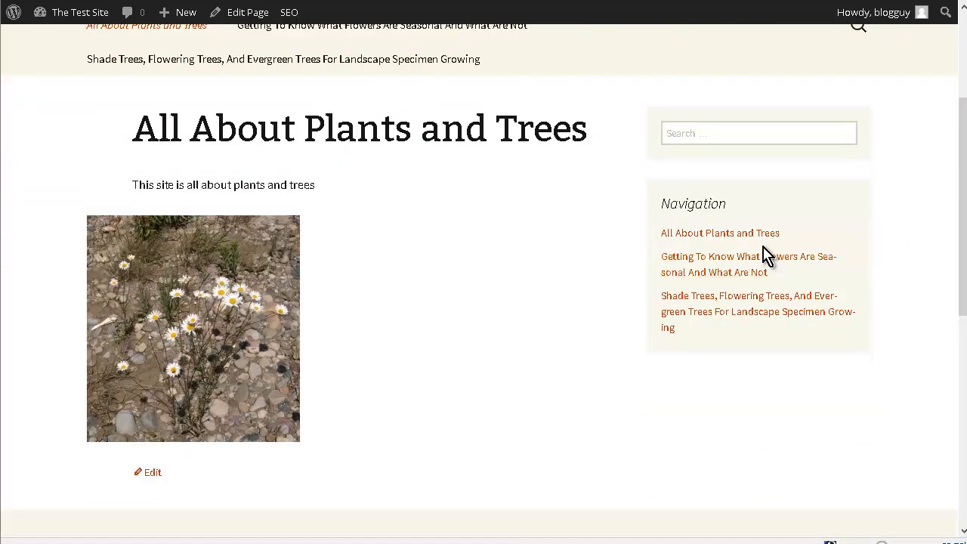
click(716, 259)
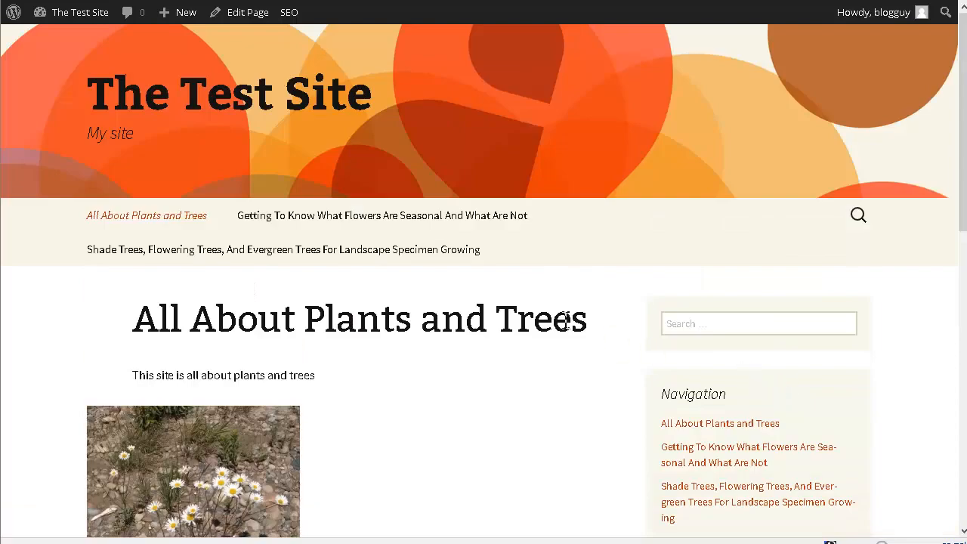
scroll(567, 325, down, 3)
scroll(567, 330, up, 2)
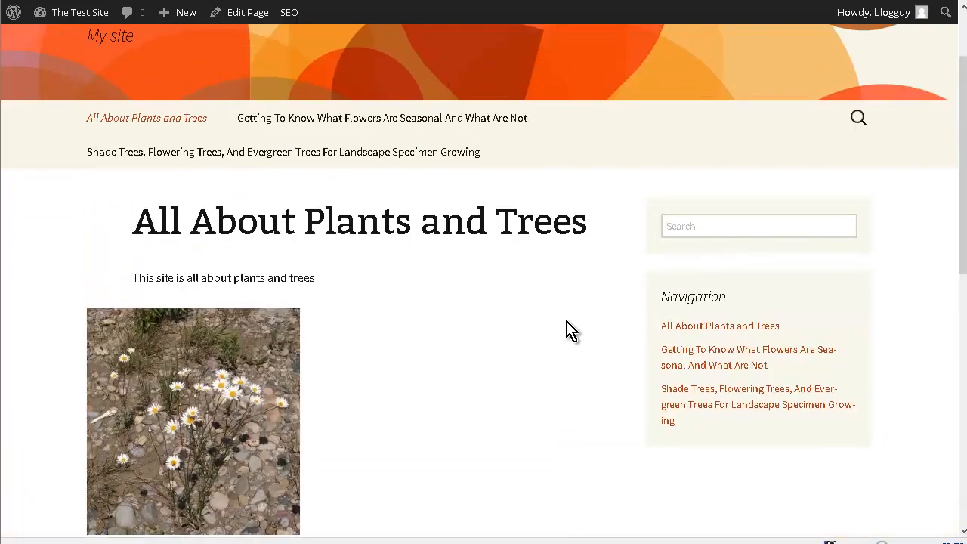
- Follow the sidebar's Navigation links to the seasonal flowers and shade trees articles and look through both pages
click(736, 359)
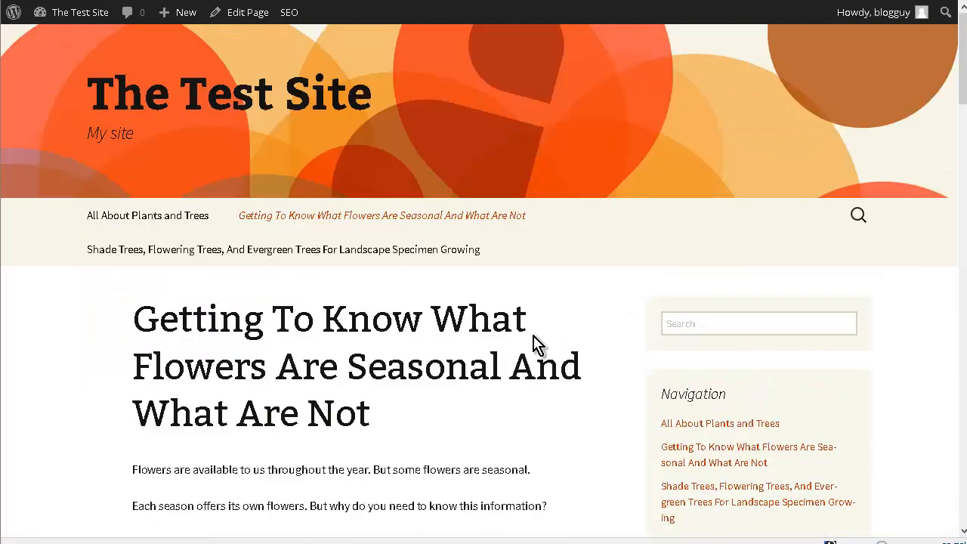
scroll(535, 345, down, 3)
scroll(534, 345, down, 8)
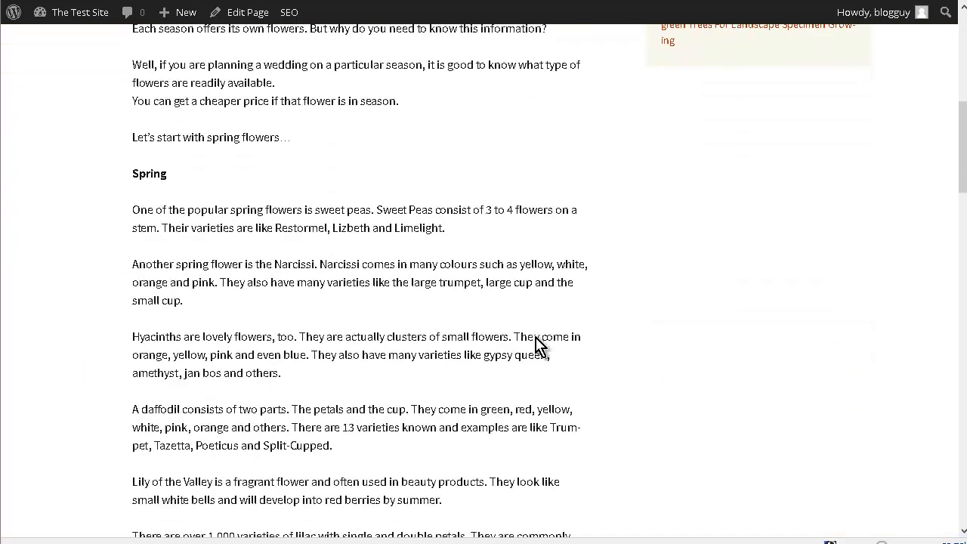
scroll(539, 341, up, 9)
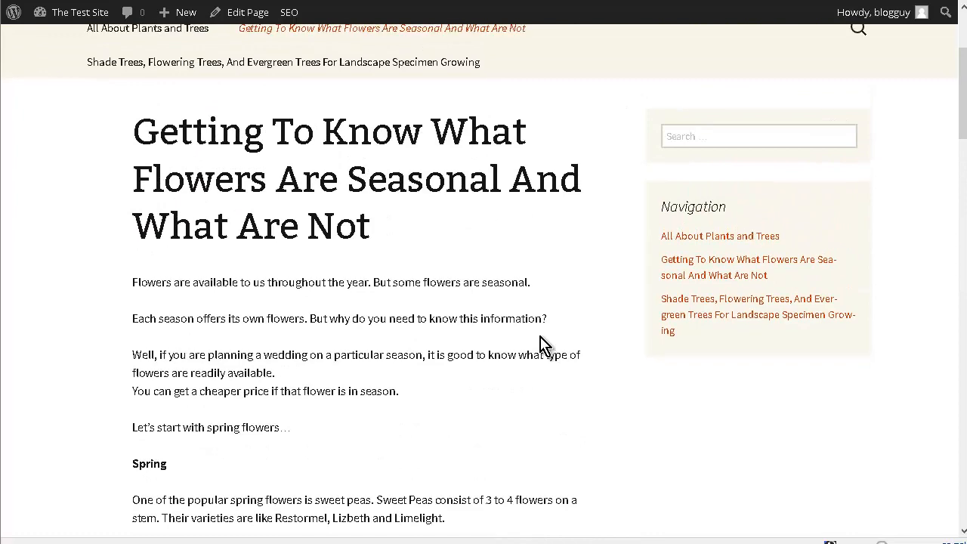
scroll(507, 343, up, 2)
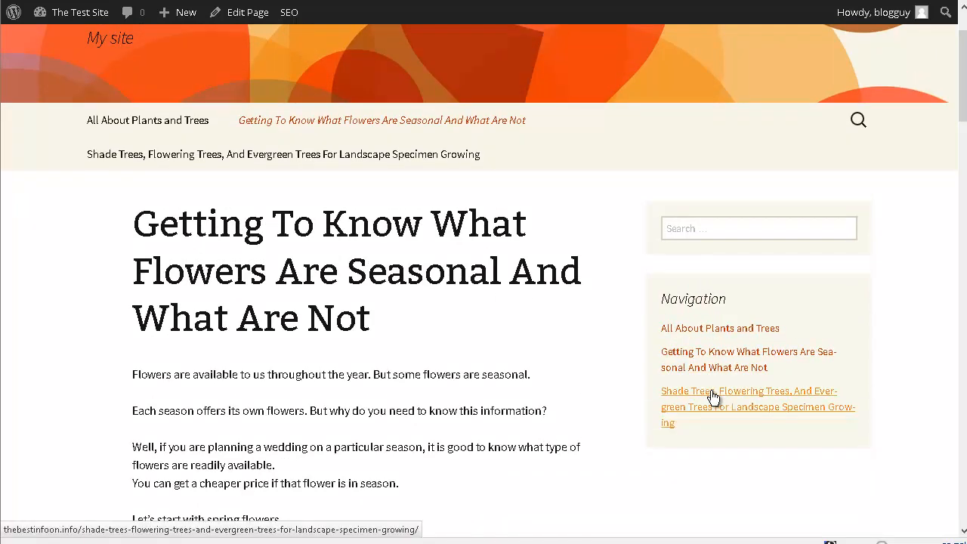
click(844, 410)
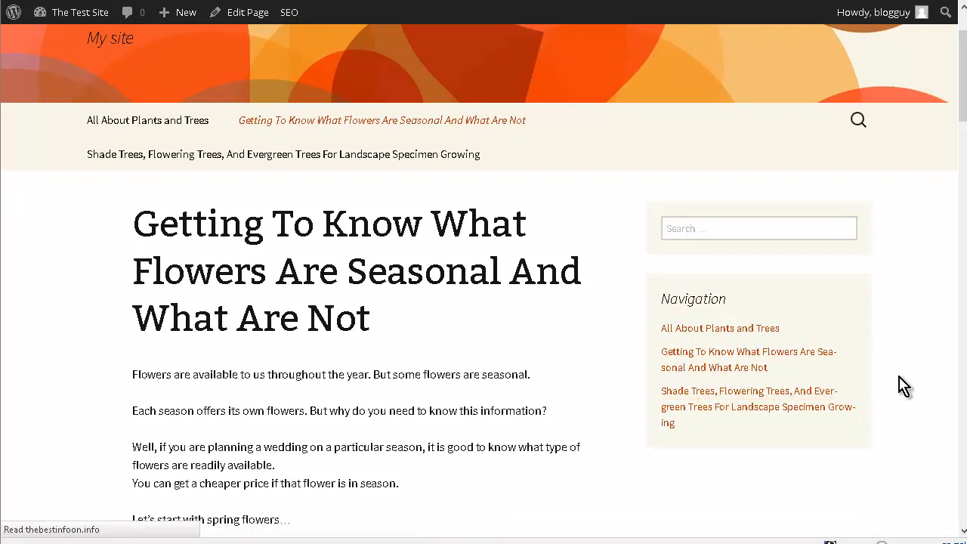
scroll(743, 343, down, 10)
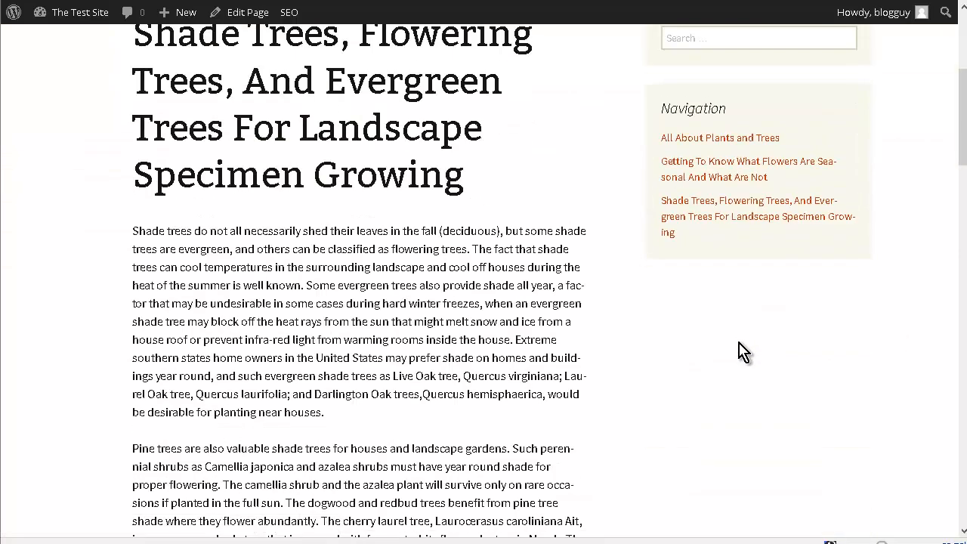
scroll(725, 344, up, 10)
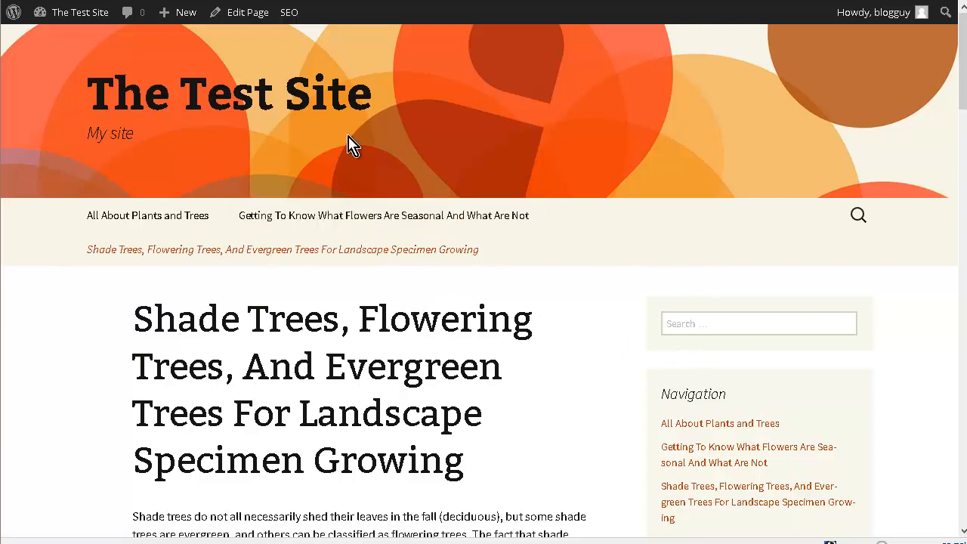
- Open the site's menu editor and remove the second "All About Plants and Trees" item from Menu 1
mouse_move(85, 19)
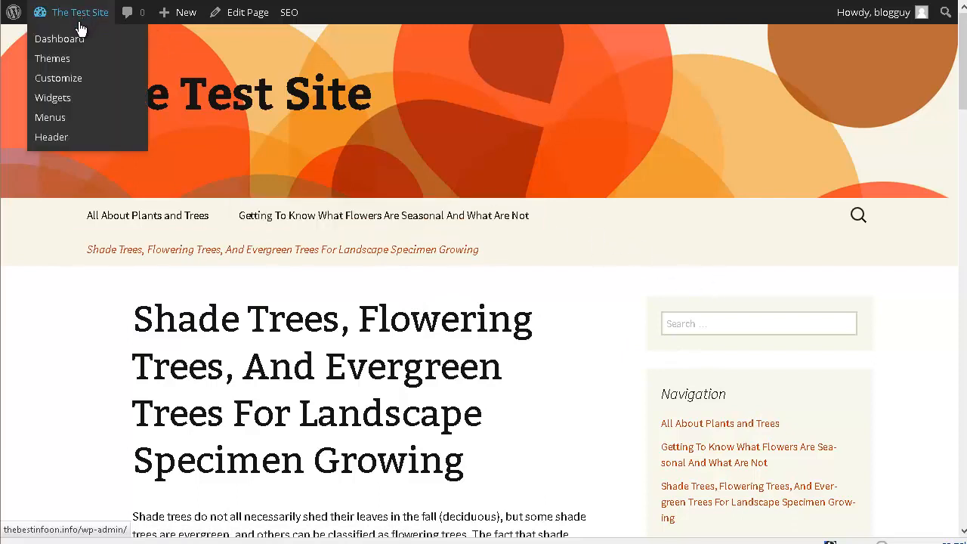
click(56, 120)
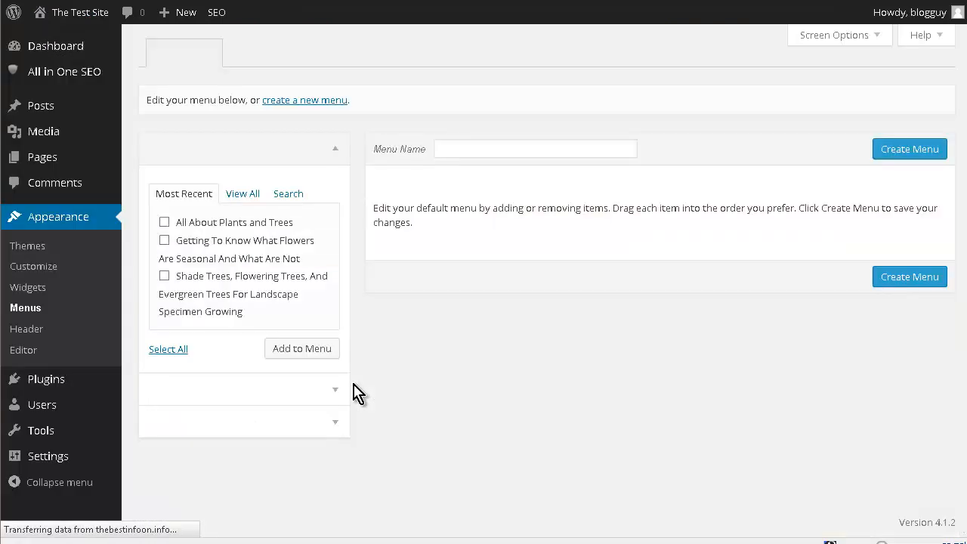
click(330, 351)
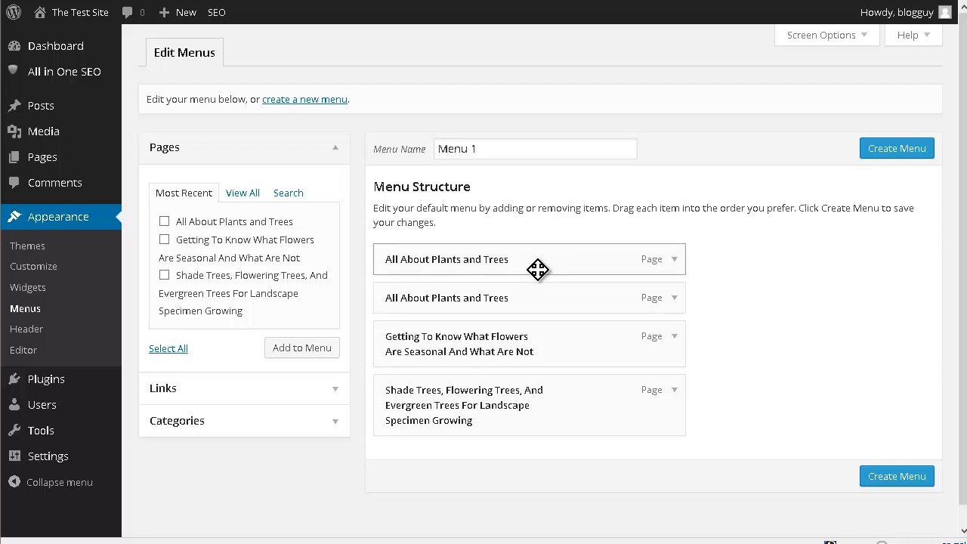
click(675, 298)
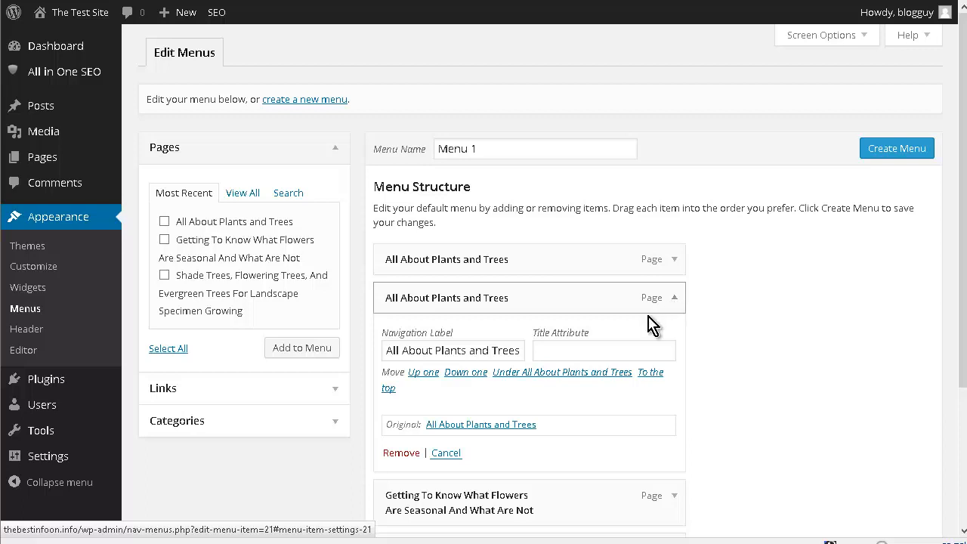
click(406, 455)
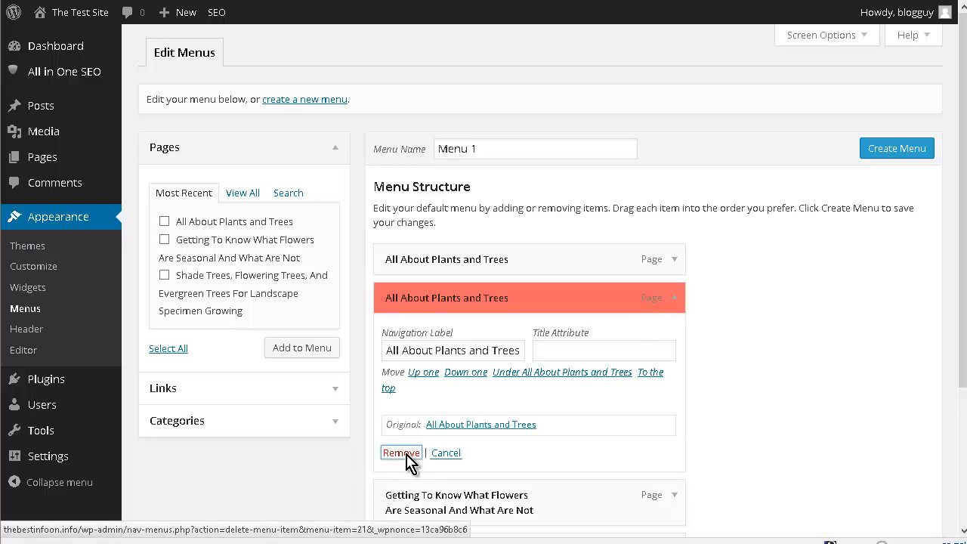
- Remove the "Getting To Know What Flowers Are Seasonal And What Are Not" item from Menu 1
click(669, 311)
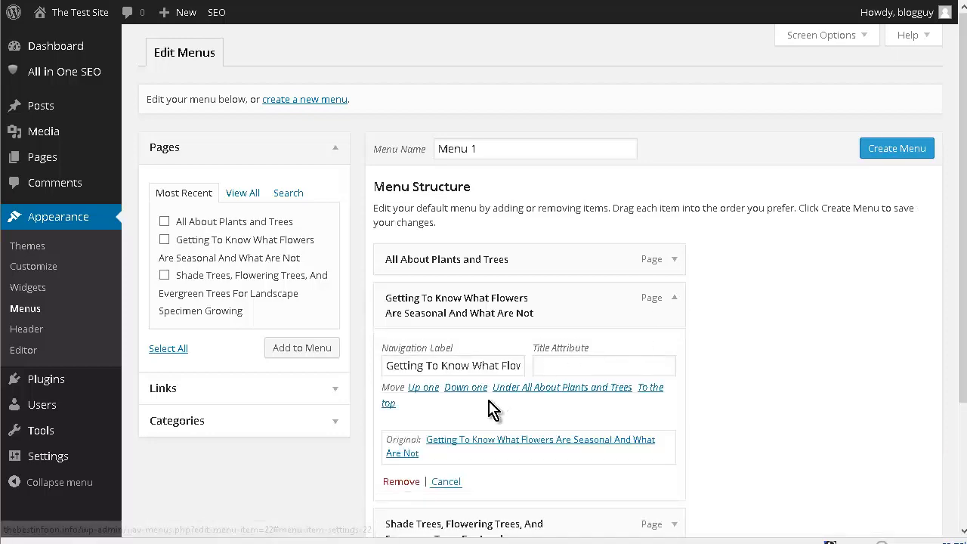
scroll(492, 403, down, 1)
scroll(487, 411, down, 1)
click(398, 385)
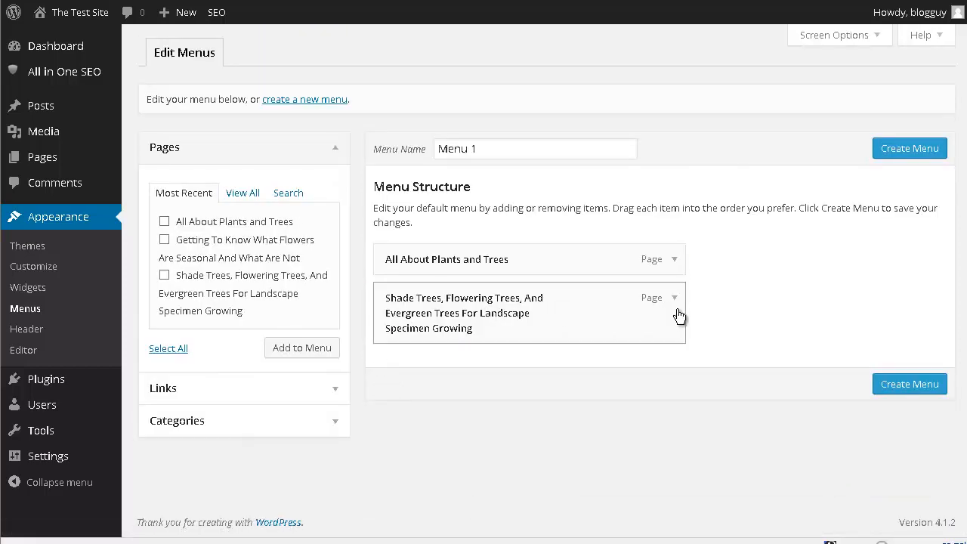
- Remove the shade trees article item from Menu 1, and create and save the menu
click(675, 300)
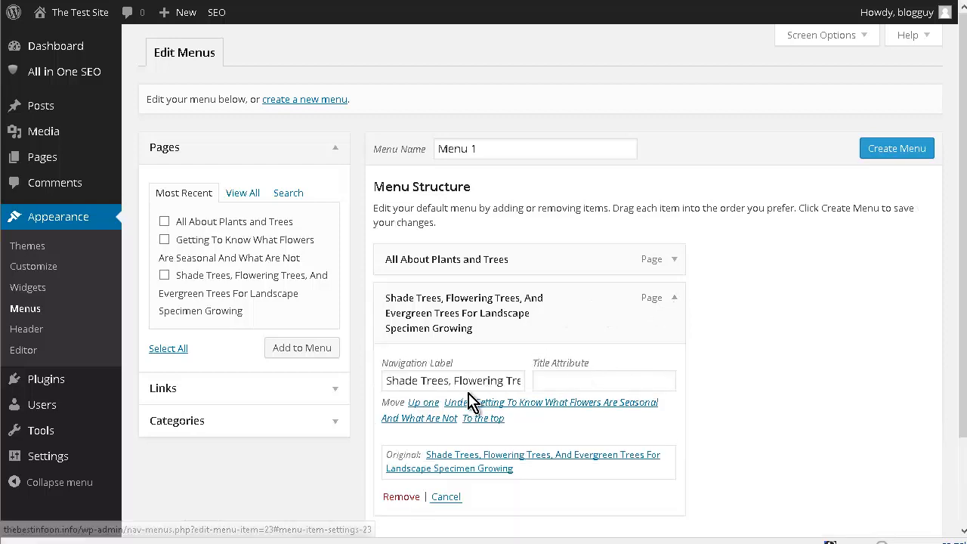
scroll(472, 393, down, 2)
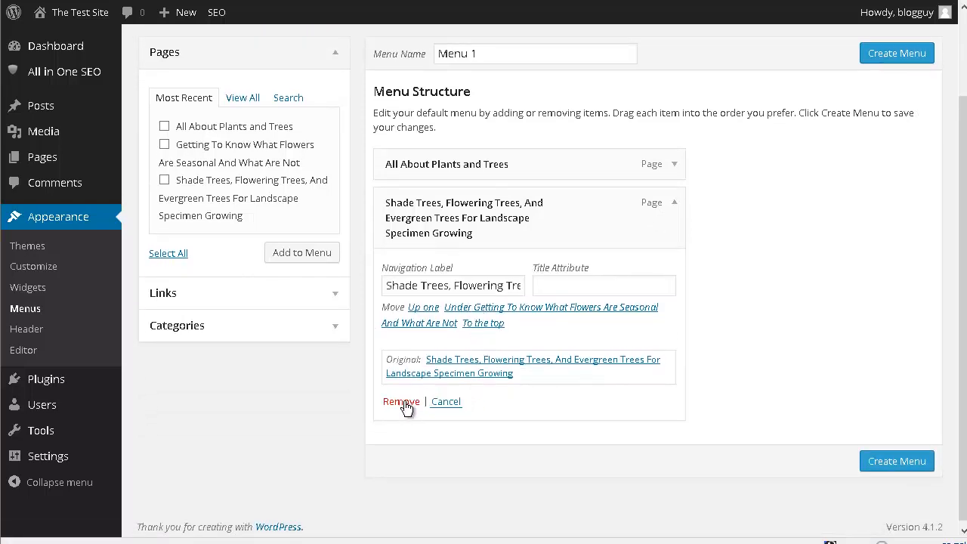
click(405, 404)
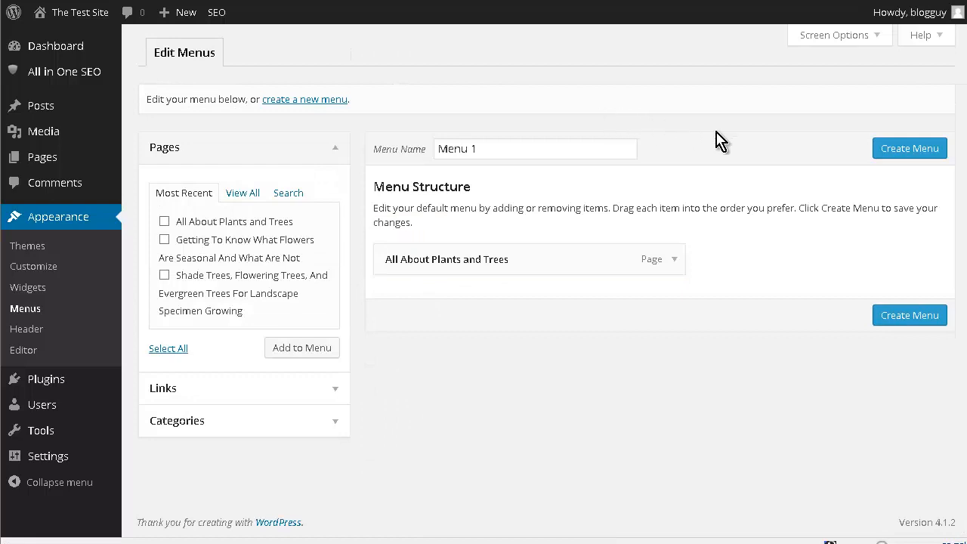
click(897, 149)
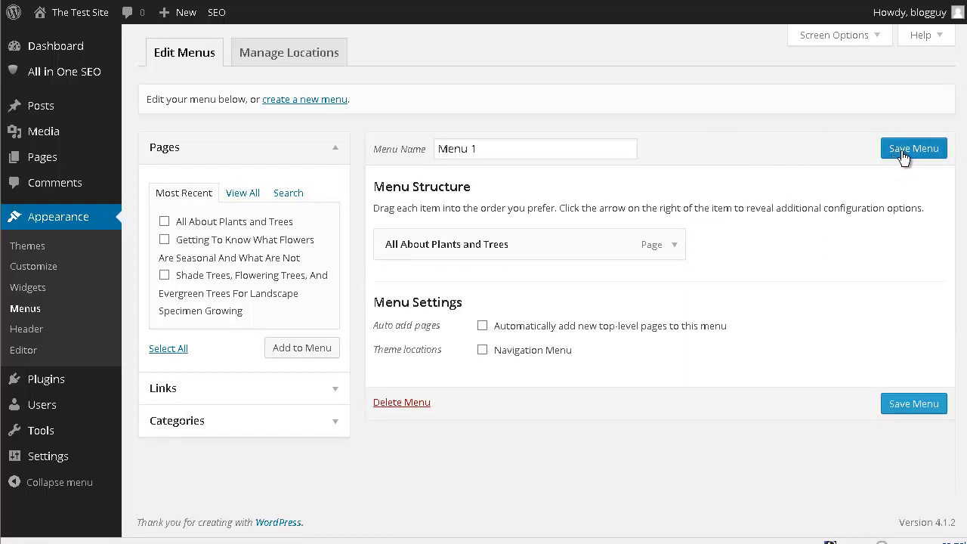
click(904, 155)
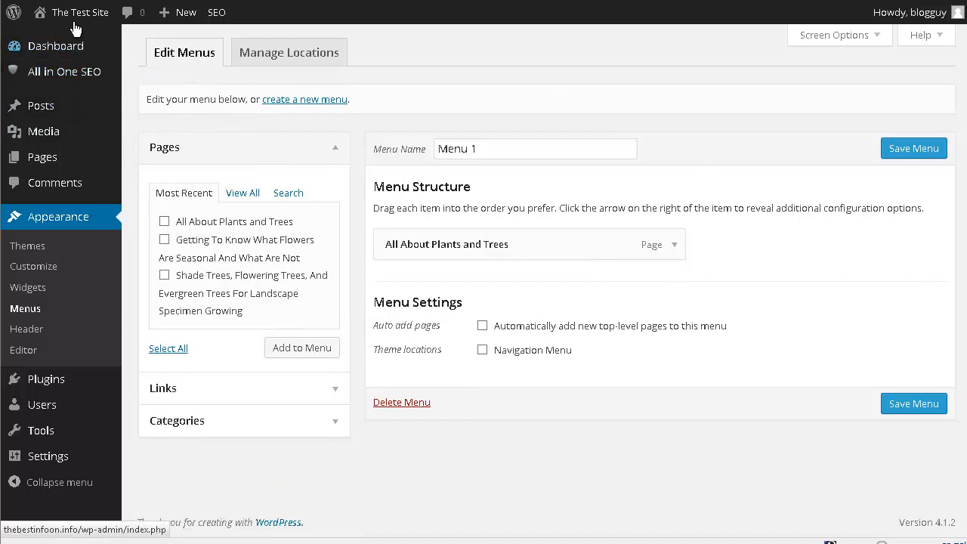
- Check the live site's header, return to the menu settings, and assign Menu 1 to the Navigation Menu theme location, saving the changes
mouse_move(74, 26)
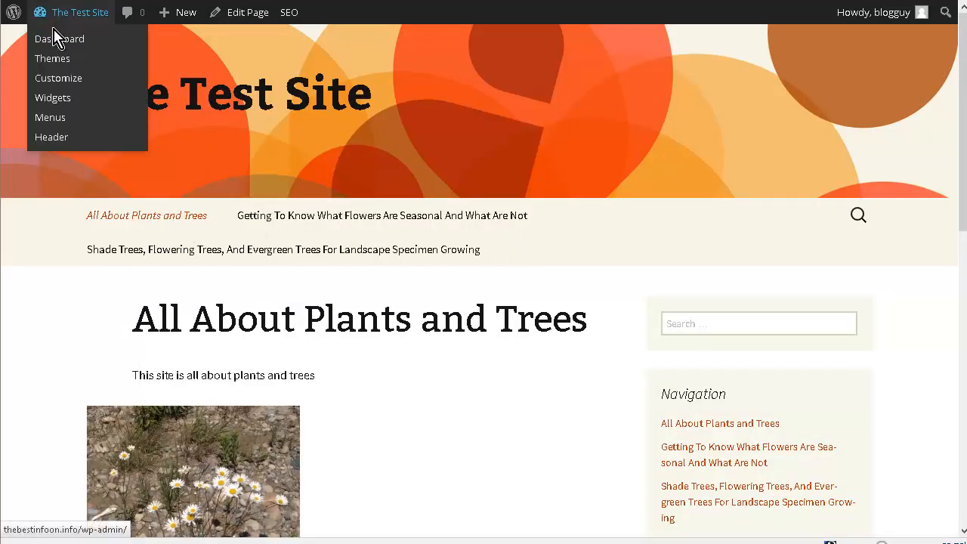
click(61, 118)
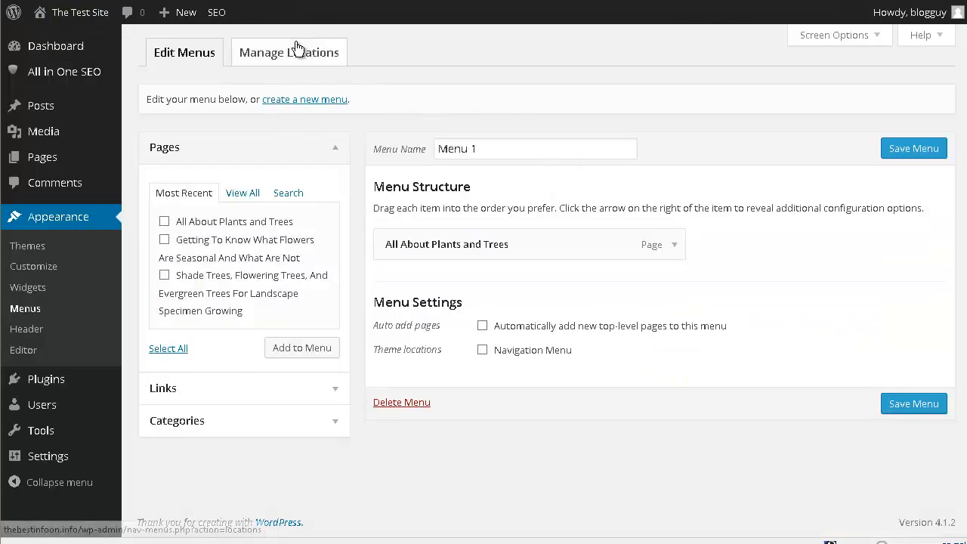
click(302, 57)
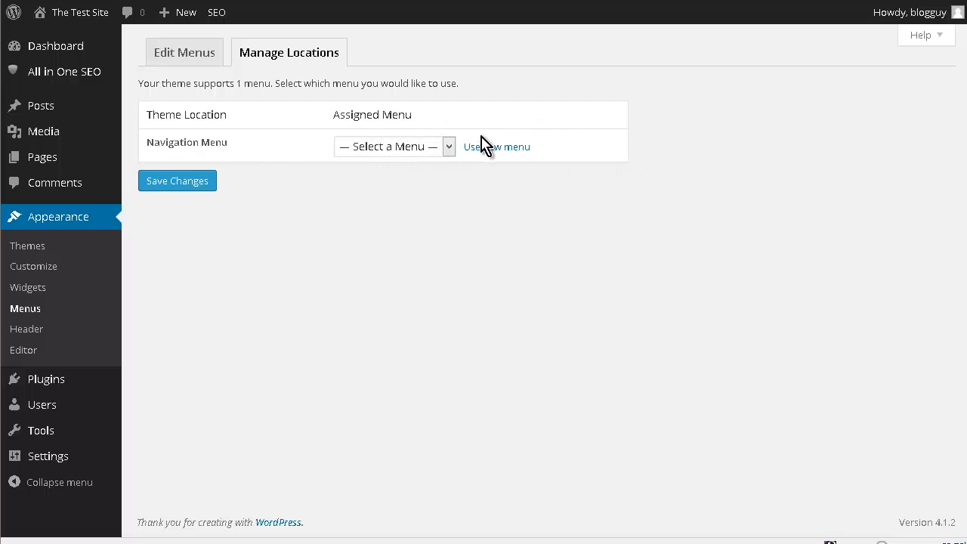
click(448, 147)
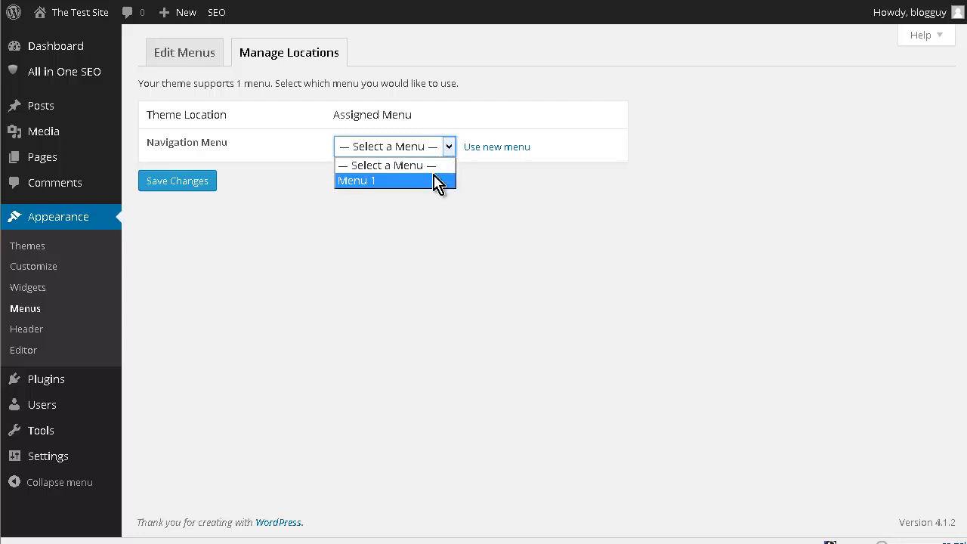
click(438, 181)
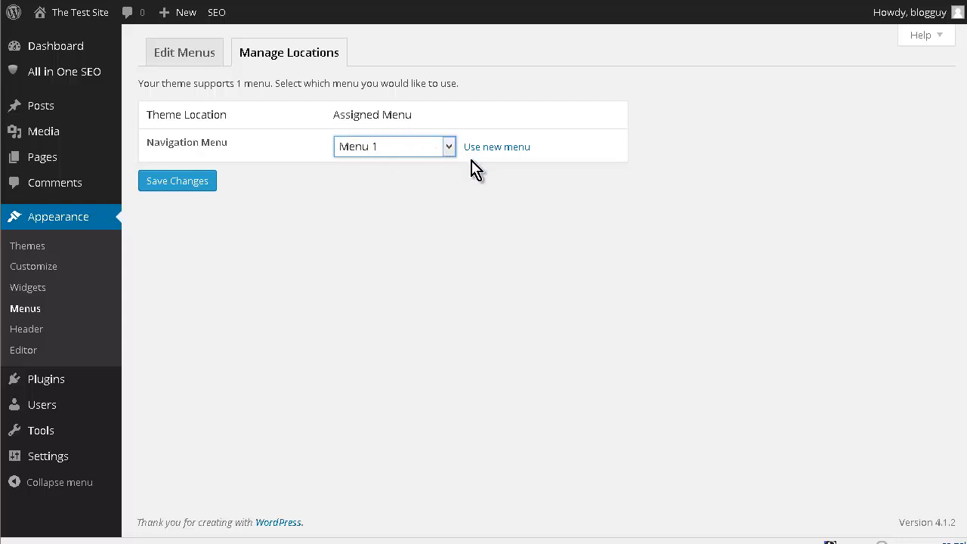
click(214, 181)
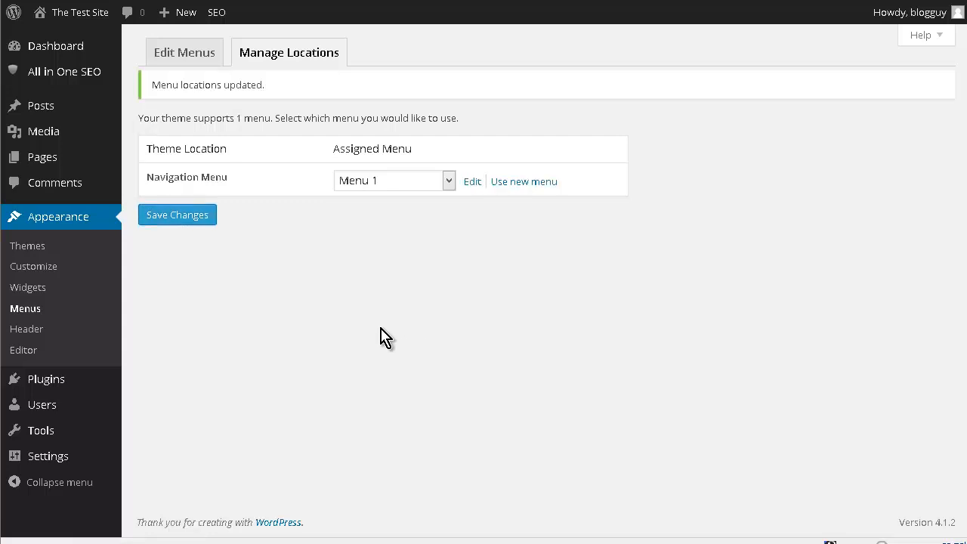
- Examine the live home page's header menu and Navigation list, and view the "All About Plants and Trees" item's settings in the menu editor
mouse_move(80, 14)
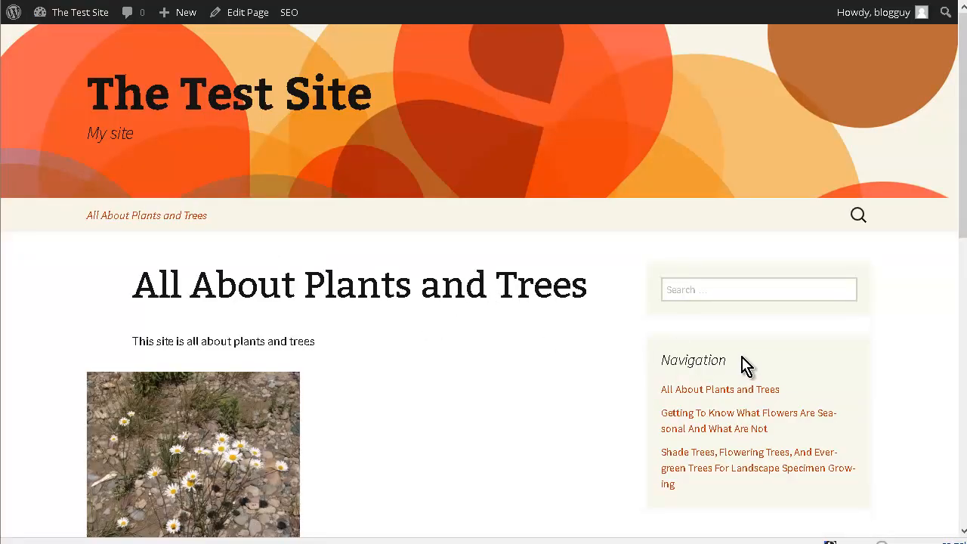
scroll(738, 363, down, 2)
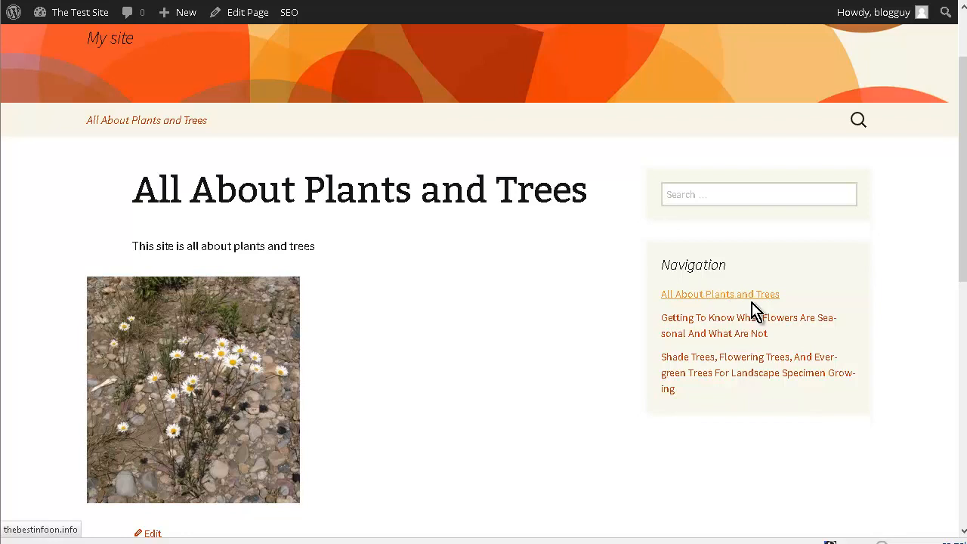
scroll(511, 370, up, 2)
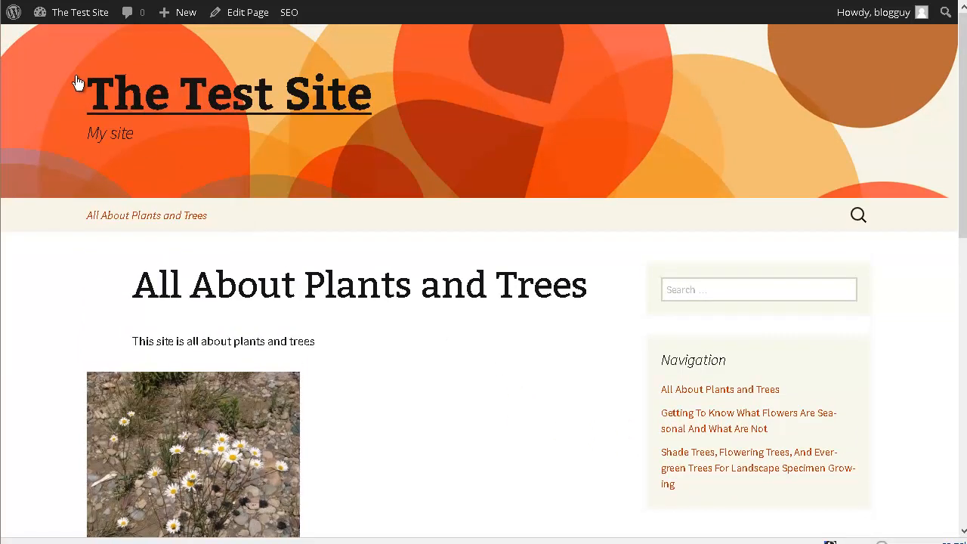
mouse_move(70, 16)
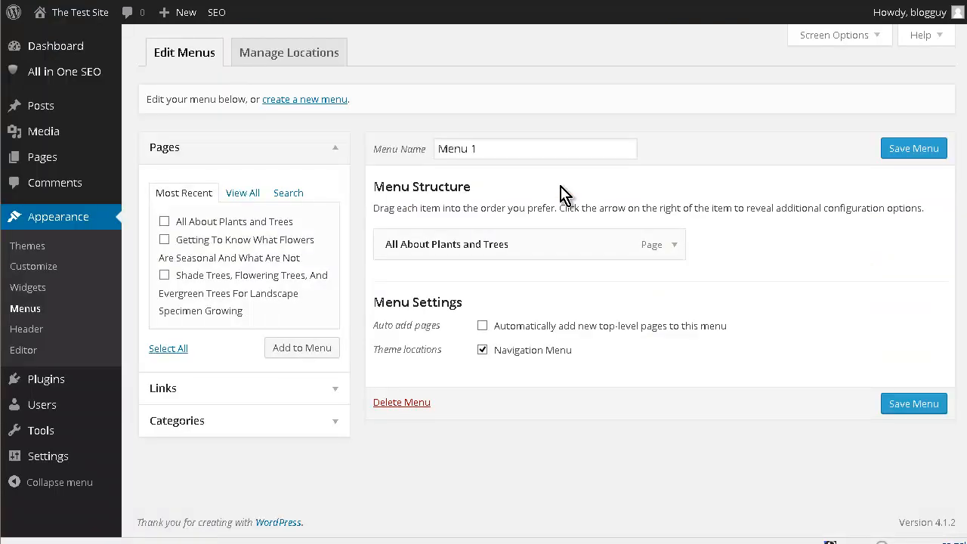
click(675, 246)
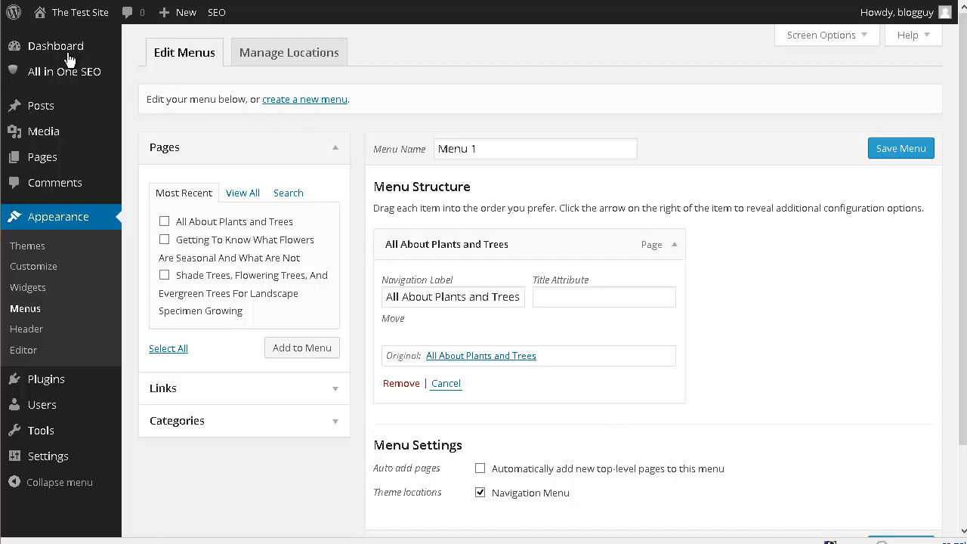
- Return to the live home page and look through it down to the Leave a Reply comment form and footer
click(48, 37)
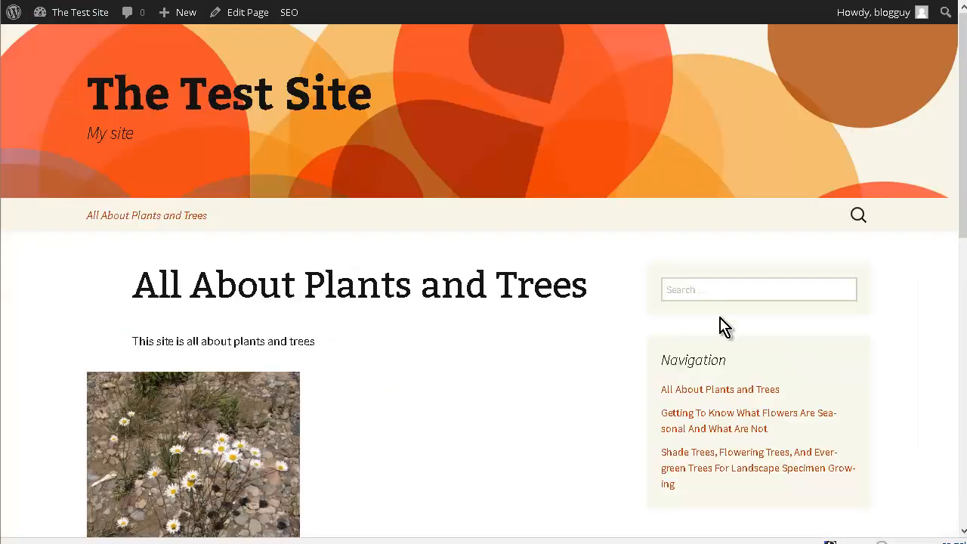
scroll(720, 316, down, 4)
scroll(619, 345, down, 1)
scroll(561, 345, up, 3)
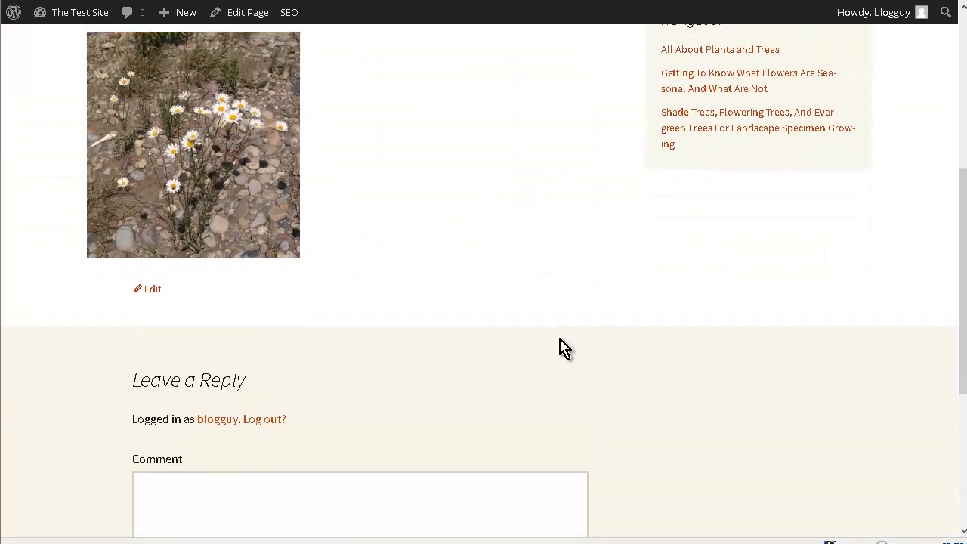
scroll(561, 347, down, 1)
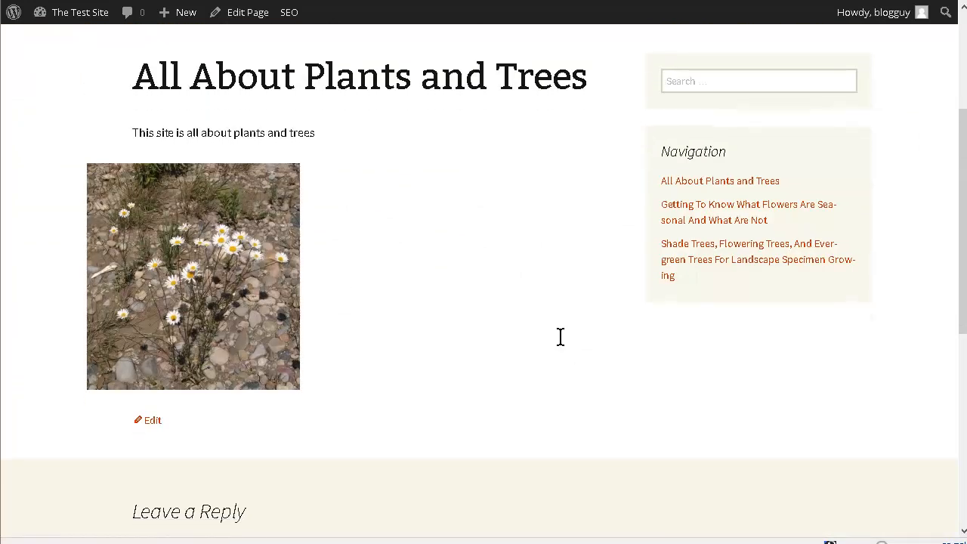
scroll(560, 337, down, 4)
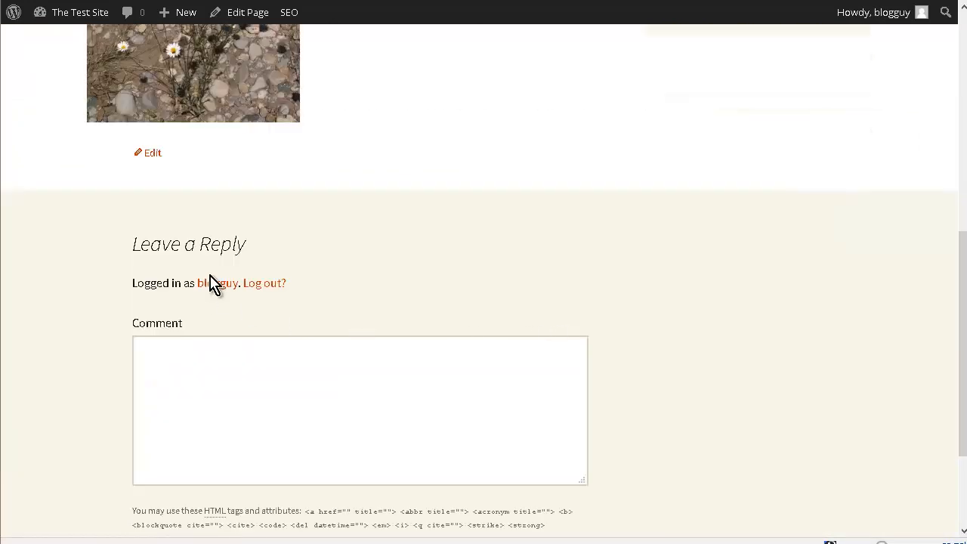
scroll(302, 274, down, 2)
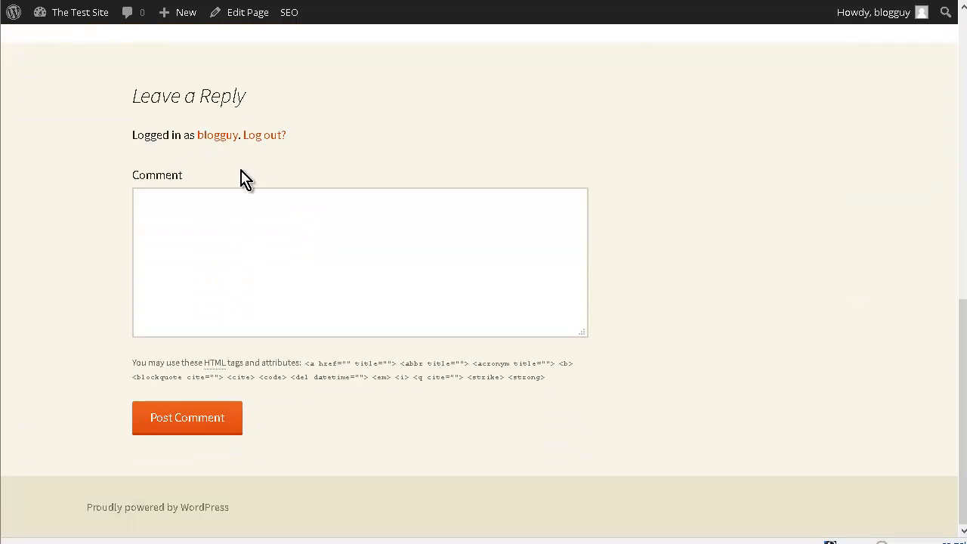
scroll(317, 244, up, 10)
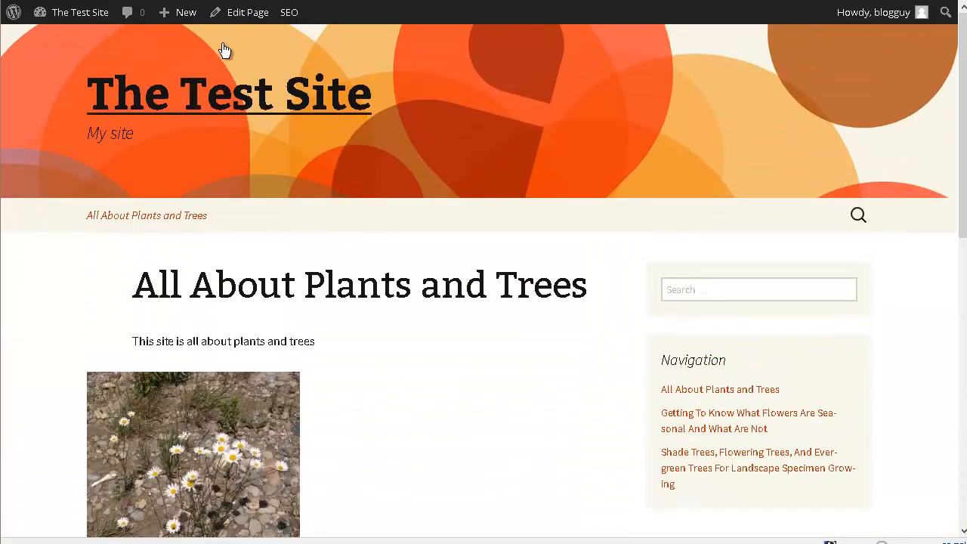
- Edit the "All About Plants and Trees" page, disable its Allow comments option, and update the page
click(236, 14)
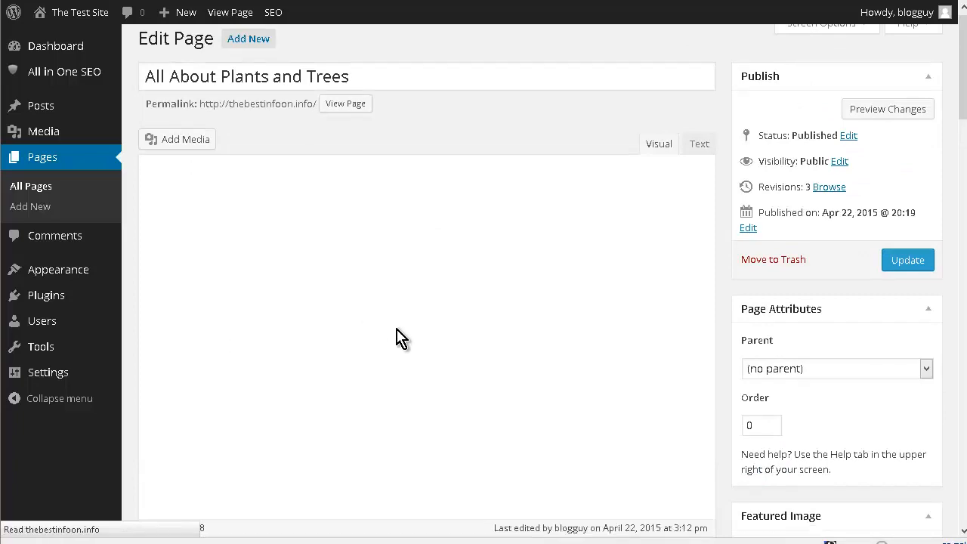
scroll(411, 326, down, 1)
scroll(412, 328, down, 10)
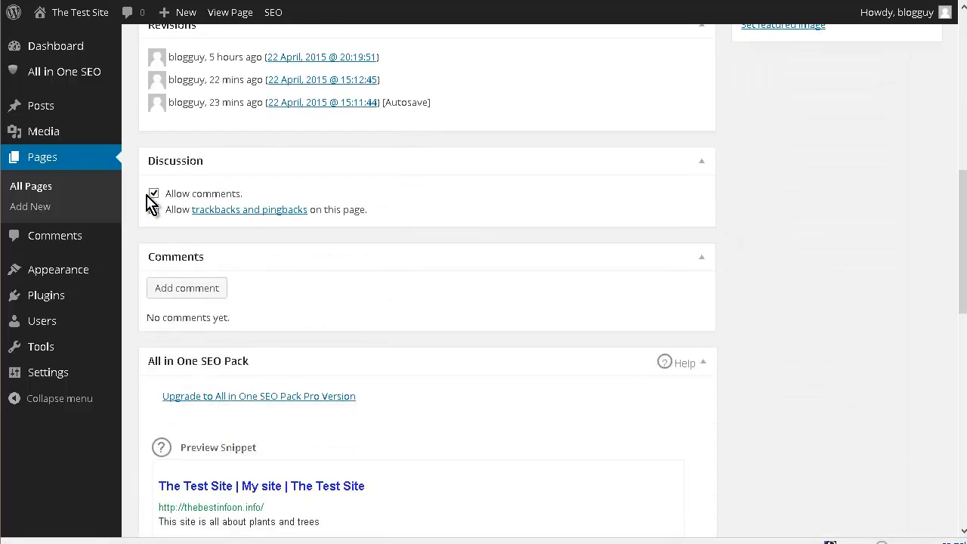
click(153, 194)
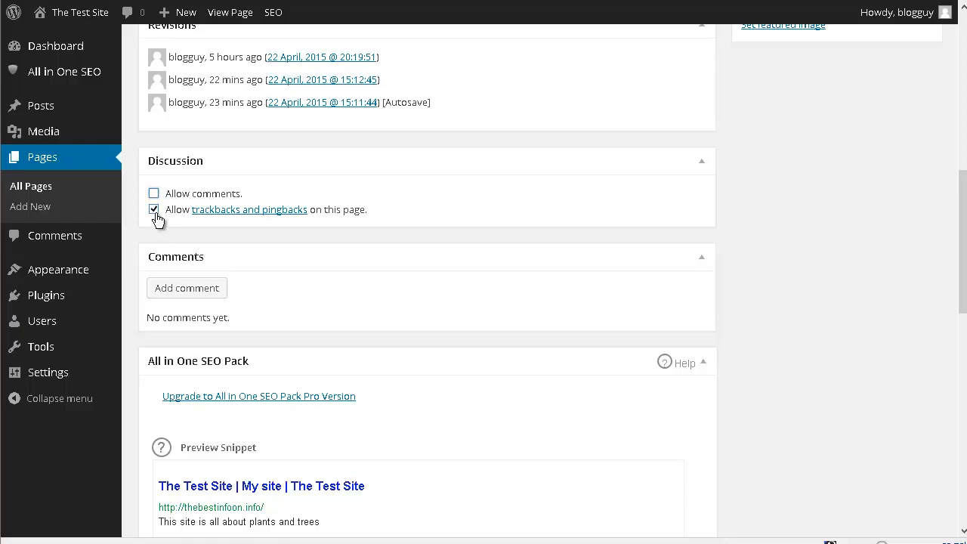
scroll(932, 318, up, 5)
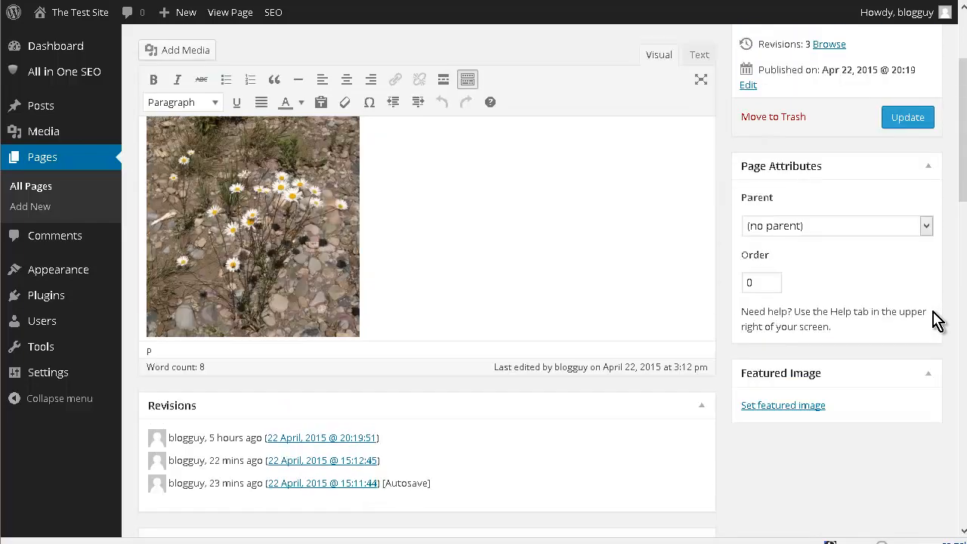
scroll(936, 321, up, 1)
click(908, 214)
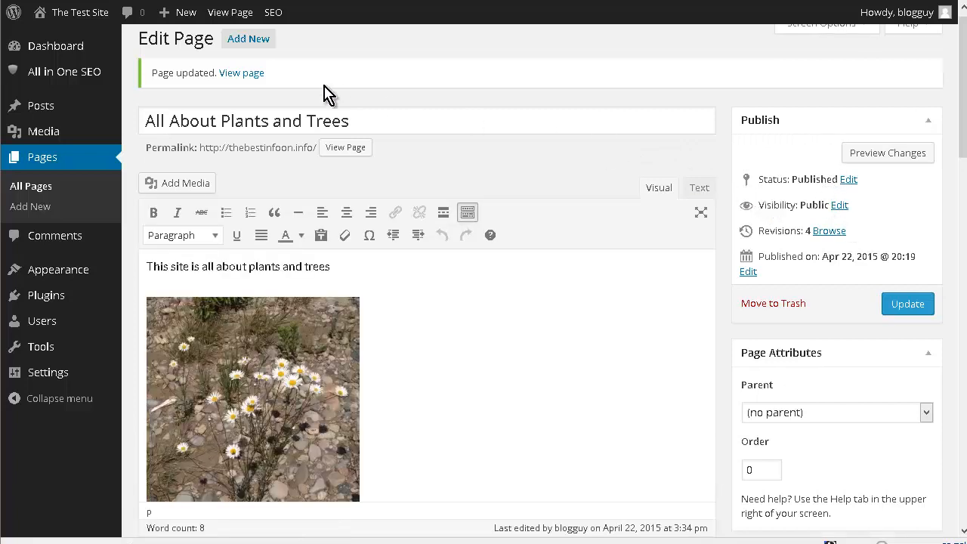
- View the updated page on the live site and check the area below its content for the comment form
click(242, 75)
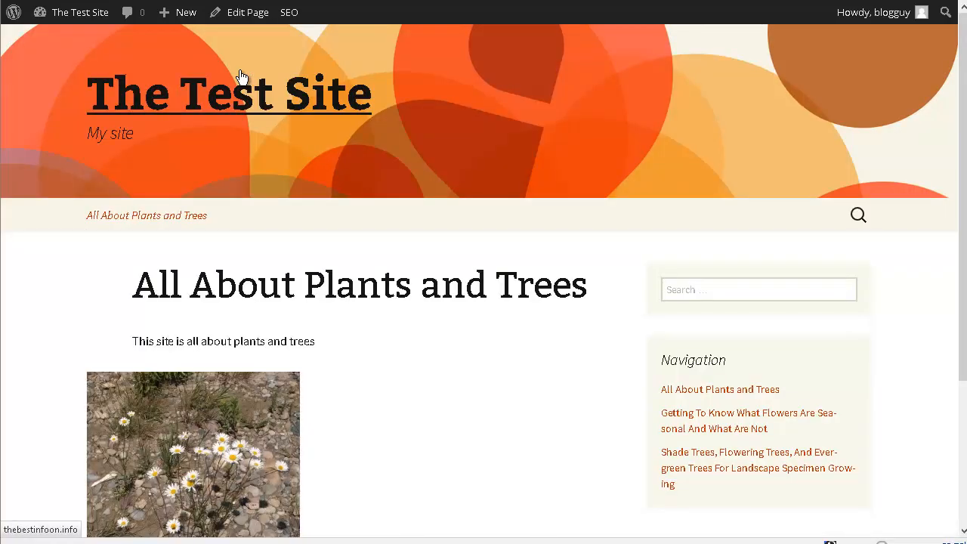
scroll(349, 102, down, 3)
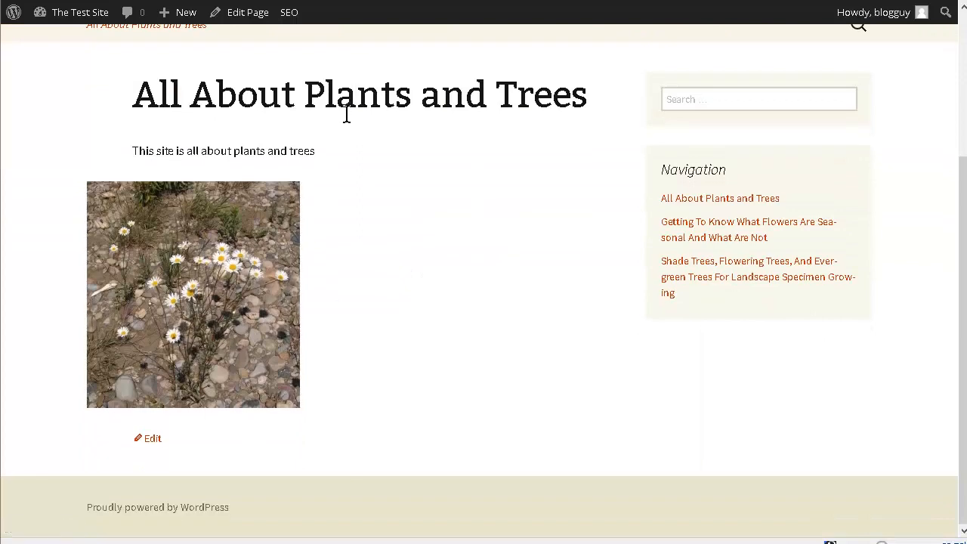
scroll(511, 370, up, 3)
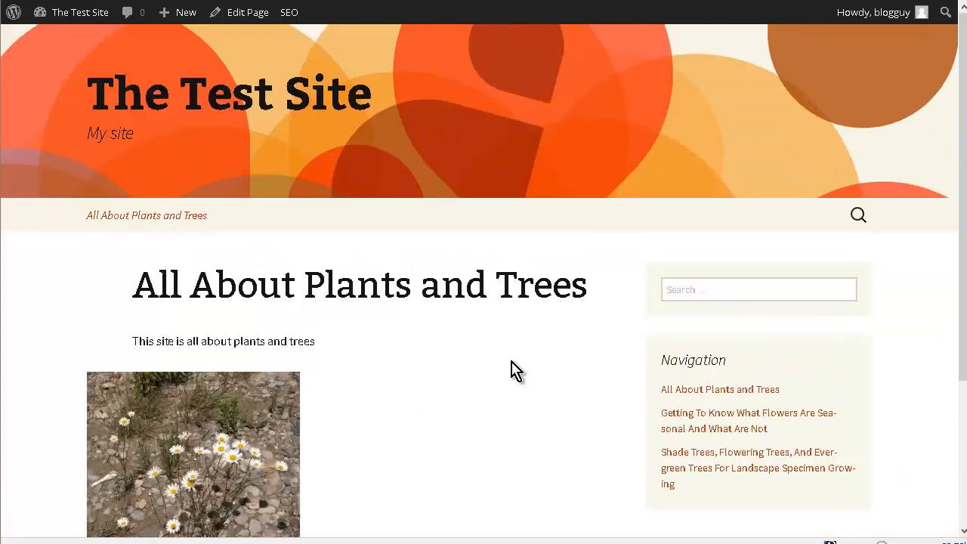